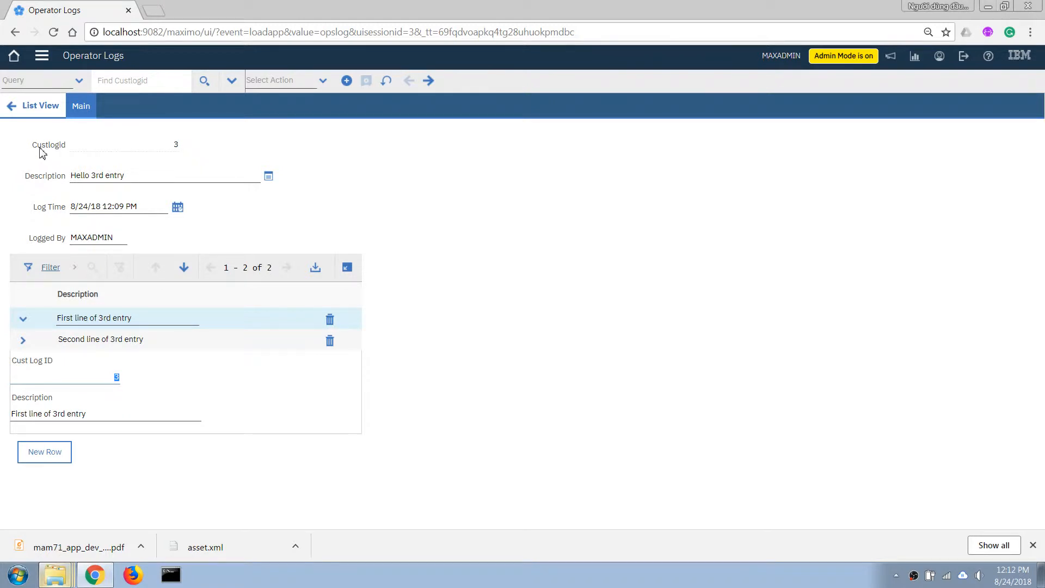
# Open the Database Configuration application from the platform configuration applications
pyautogui.click(82, 151)
pyautogui.click(44, 59)
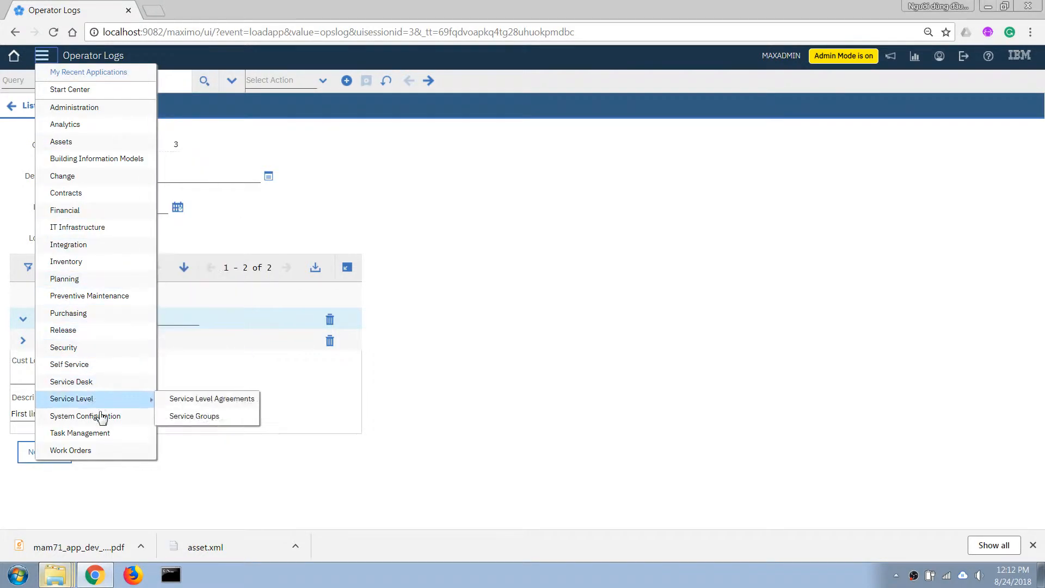
pyautogui.moveTo(105, 419)
pyautogui.moveTo(210, 420)
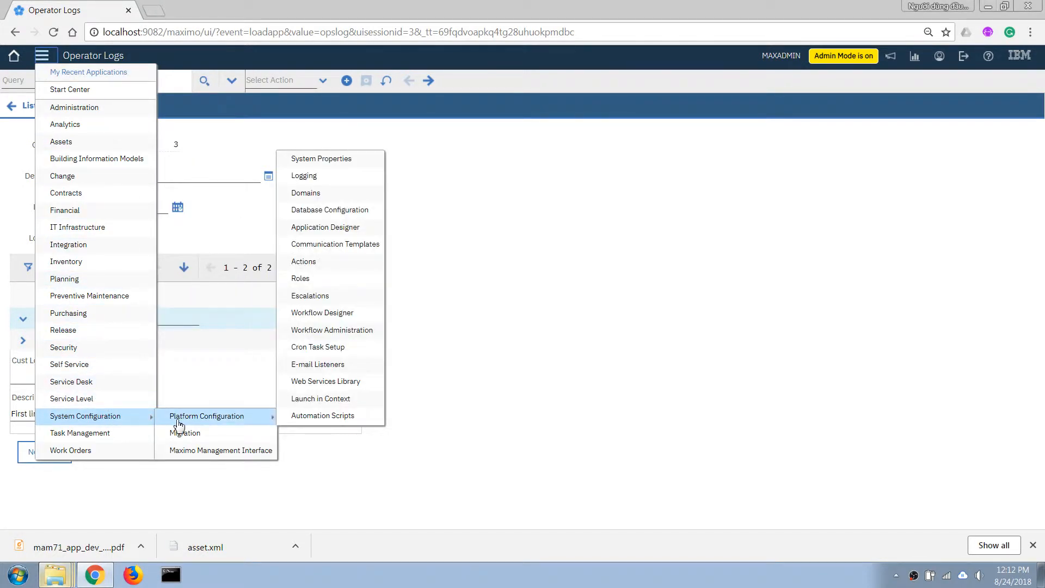
pyautogui.click(334, 210)
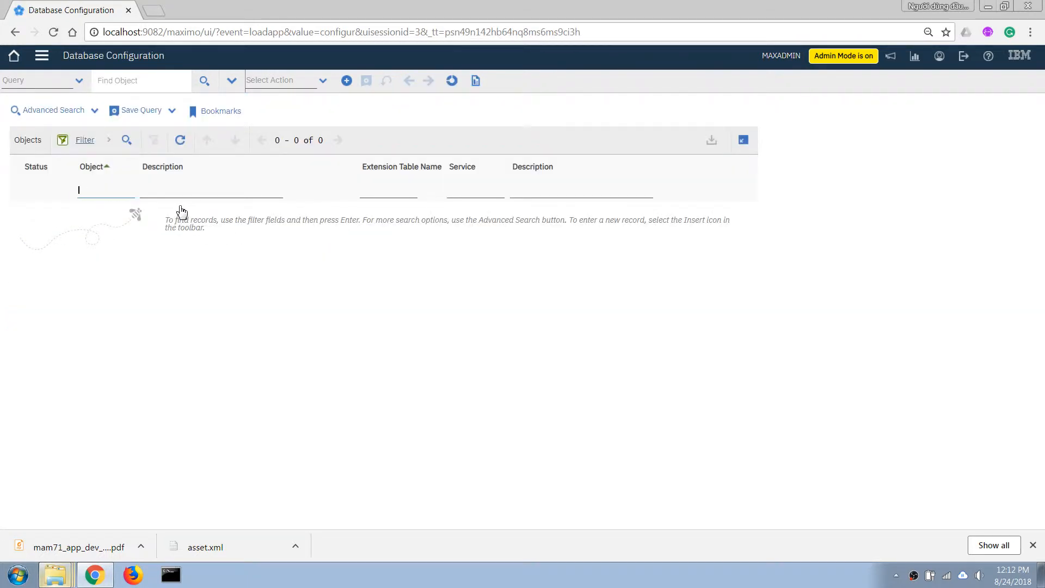
# Filter the objects by custlog and open the CUSTLOG object record
pyautogui.write('custlog')
pyautogui.press('Return')
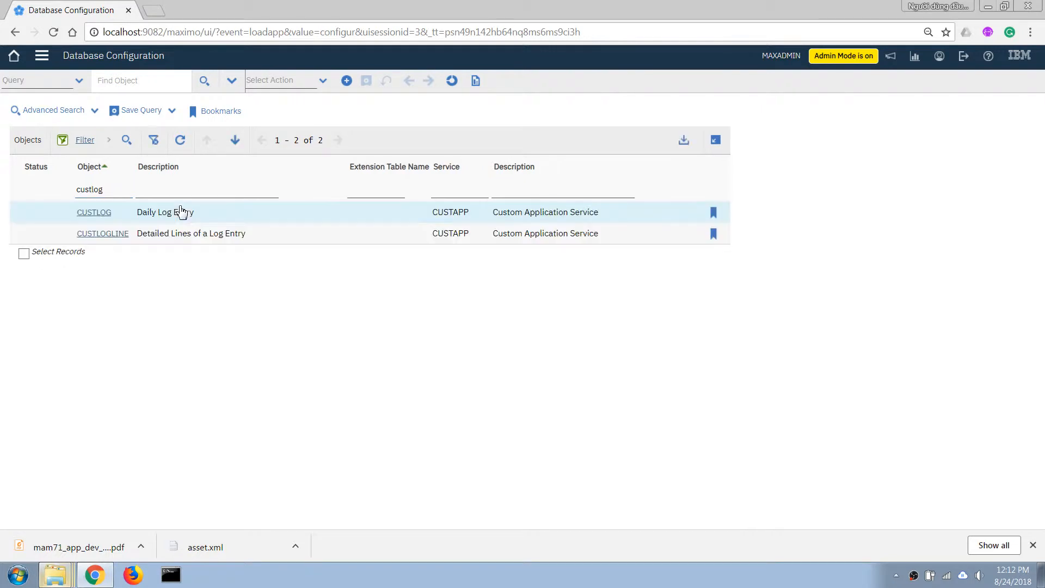
pyautogui.click(96, 212)
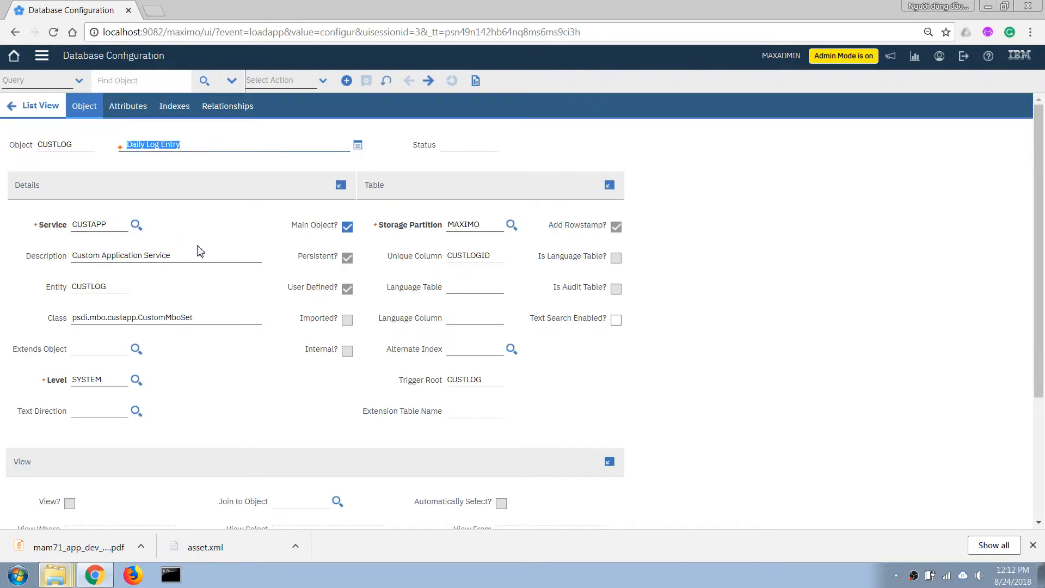
# Add a new attribute named LOGNUM to the CUSTLOG object with the description Log Number
pyautogui.click(127, 109)
pyautogui.click(45, 369)
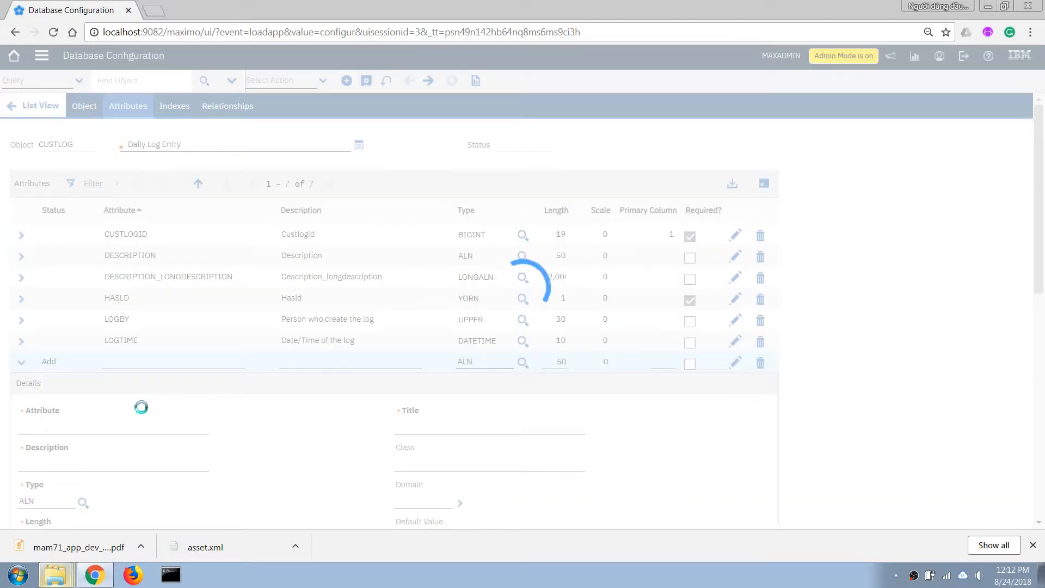
pyautogui.scroll(-2, 140, 412)
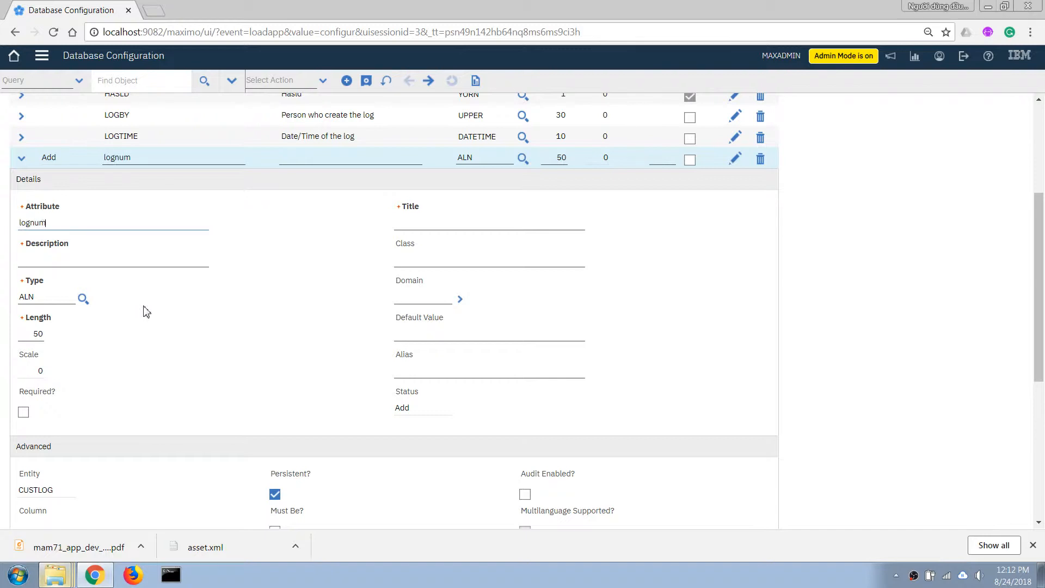
pyautogui.write('lognum')
pyautogui.press('Tab')
pyautogui.write('L')
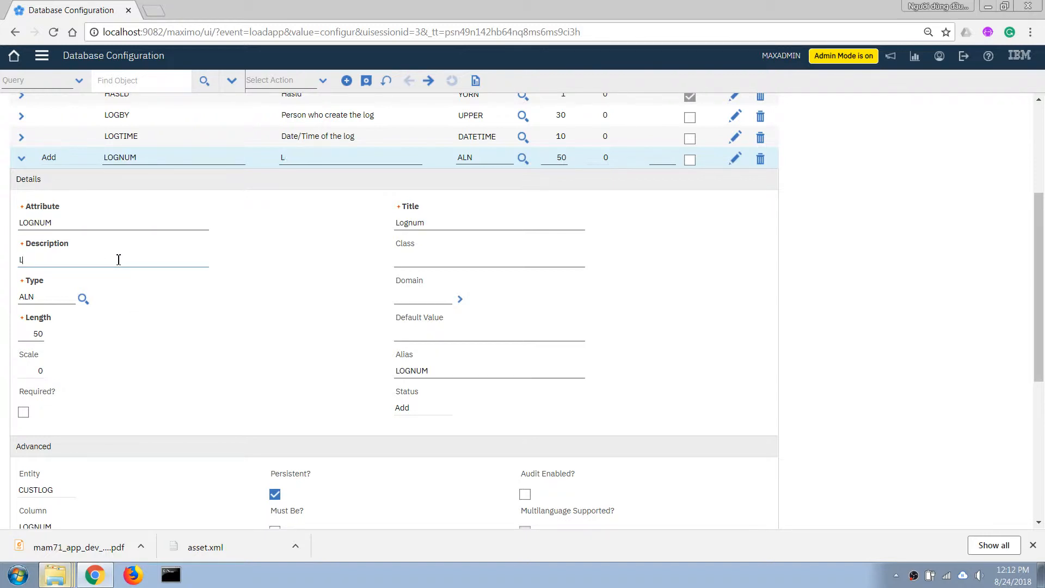
pyautogui.press('Tab')
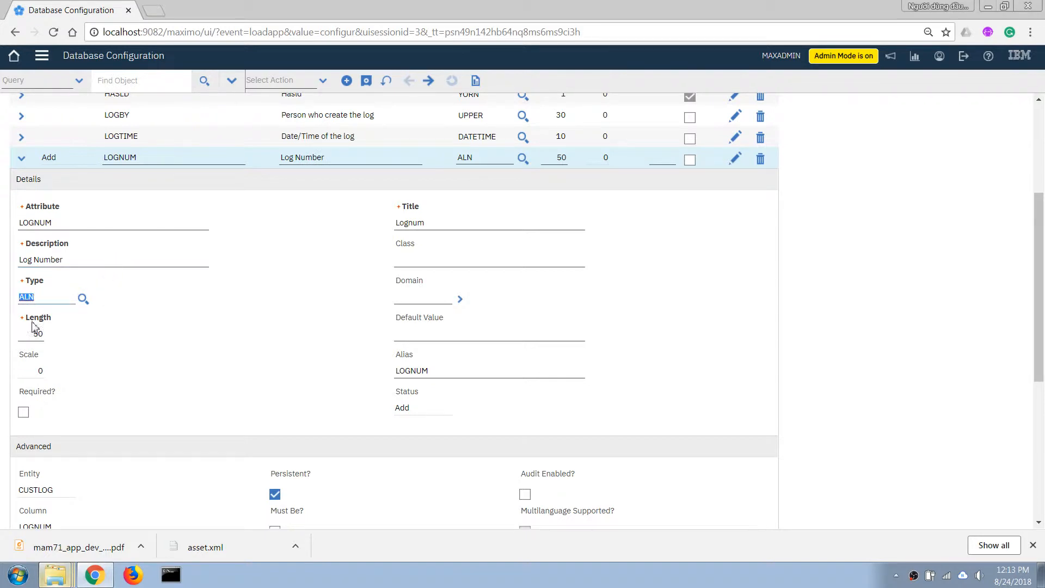
# Set the LOGNUM attribute's length to 12 and its title to Log
pyautogui.doubleClick(36, 334)
pyautogui.doubleClick(429, 227)
pyautogui.write('L')
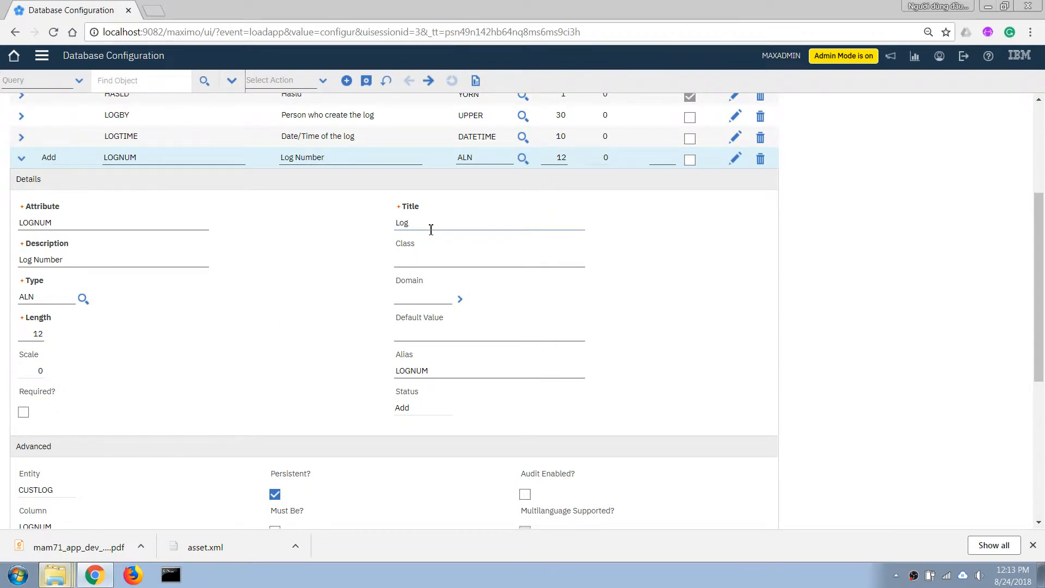
pyautogui.press('Tab')
# Set the search type of the LOGNUM attribute to EXACT
pyautogui.scroll(-2, 299, 354)
pyautogui.scroll(-1, 103, 351)
pyautogui.scroll(-1, 116, 352)
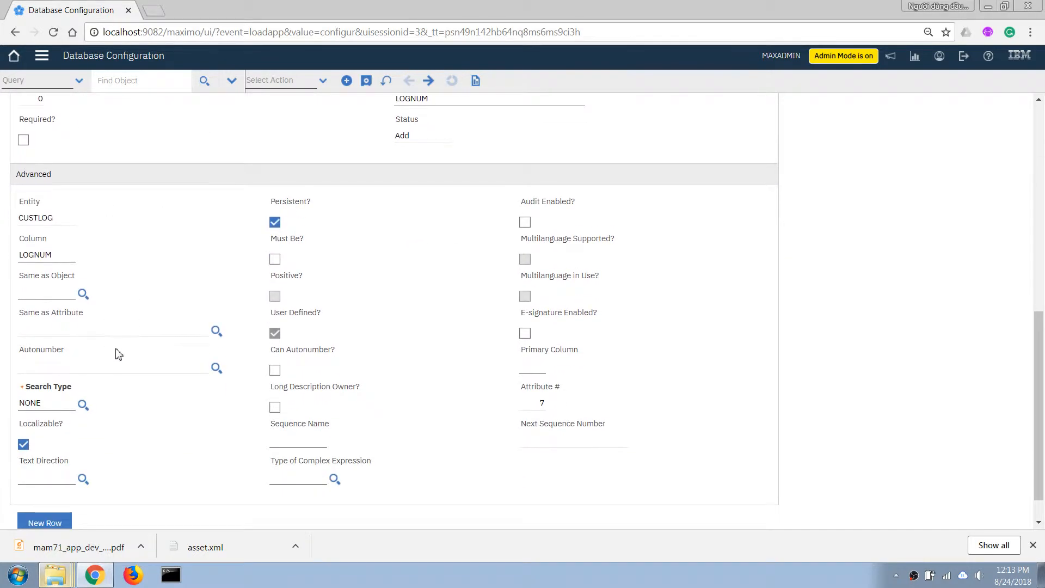
pyautogui.click(82, 404)
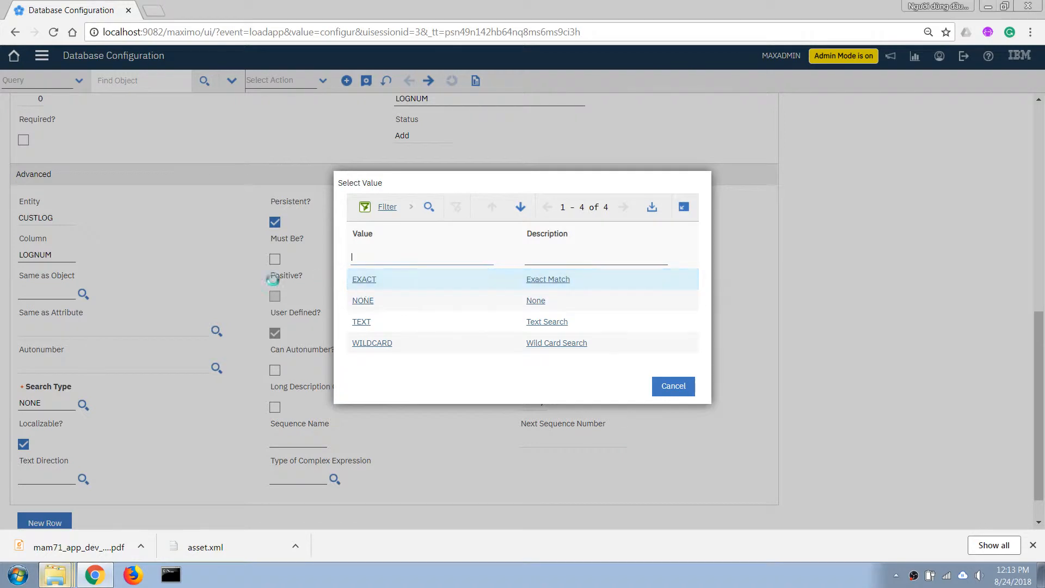
pyautogui.click(368, 281)
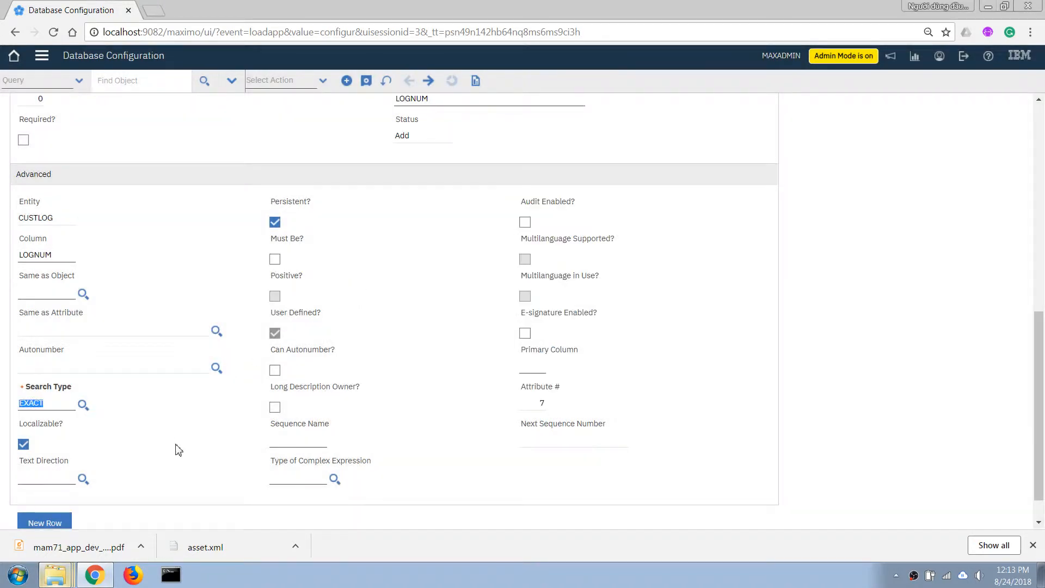
# Enable Can Autonumber for LOGNUM and assign the autonumber CUSTLOGNUM, agreeing to create it
pyautogui.scroll(-1, 179, 443)
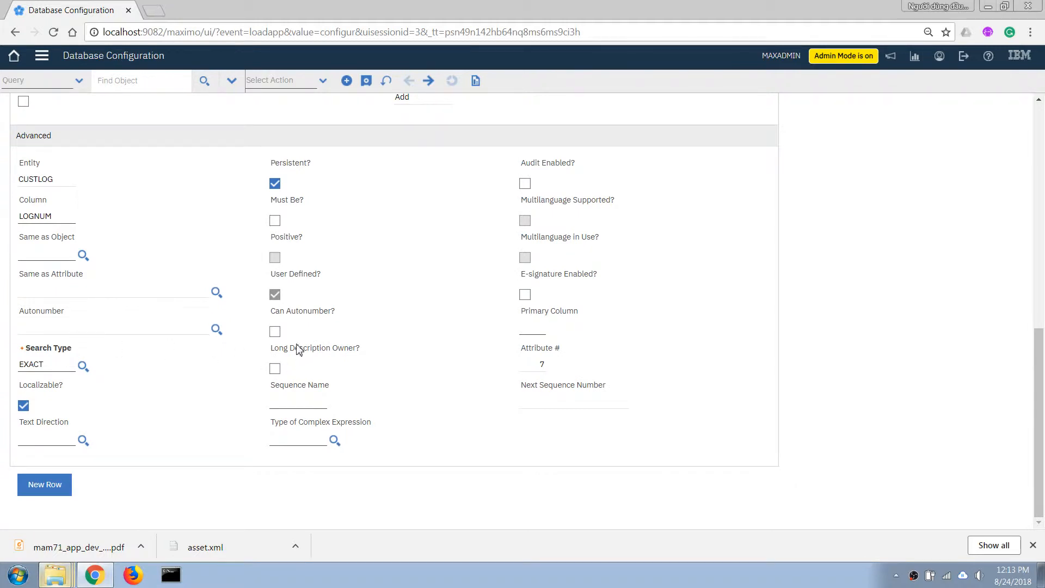
pyautogui.click(275, 332)
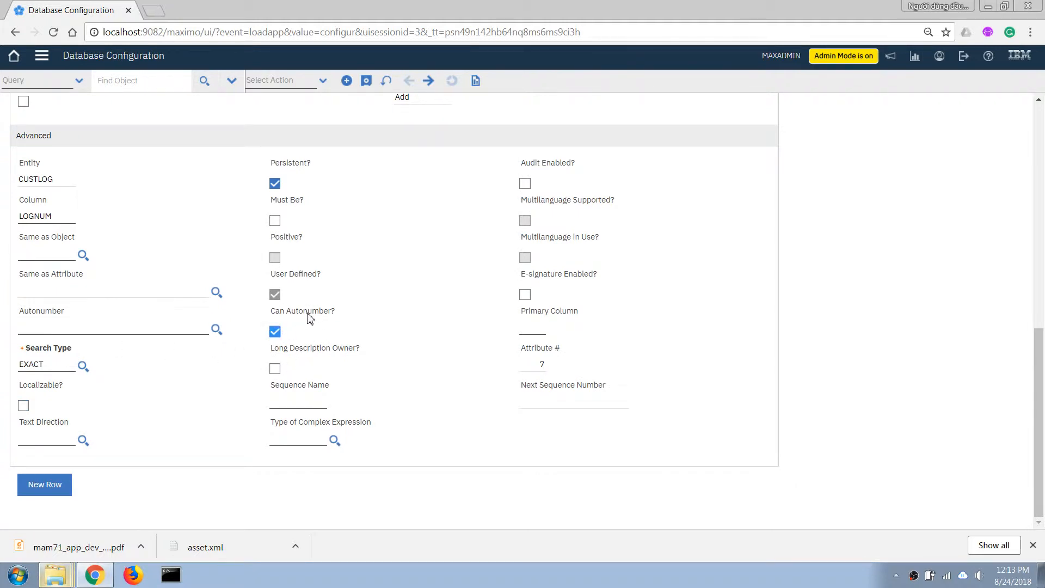
pyautogui.click(106, 327)
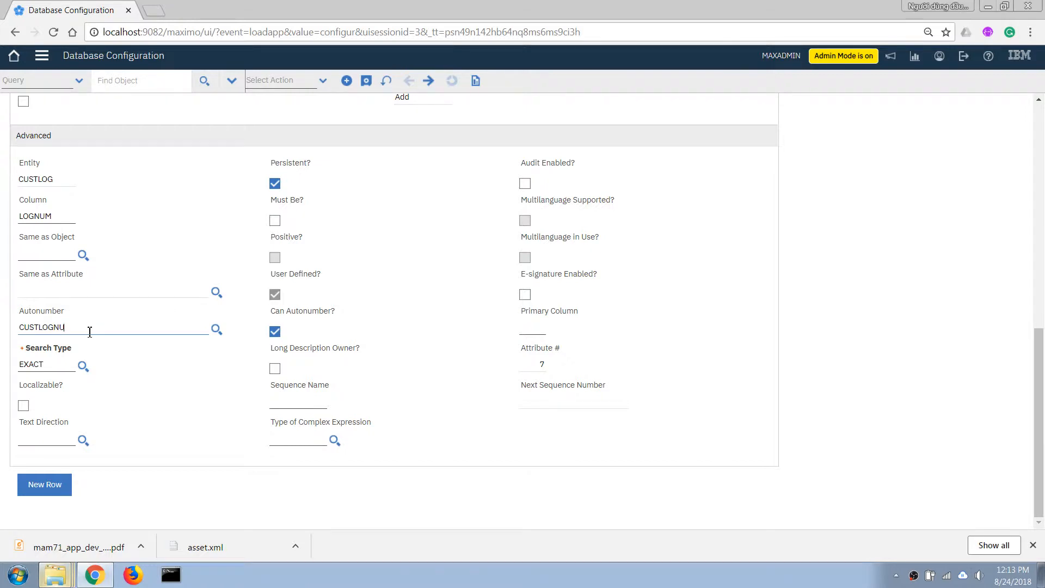
pyautogui.press('Tab')
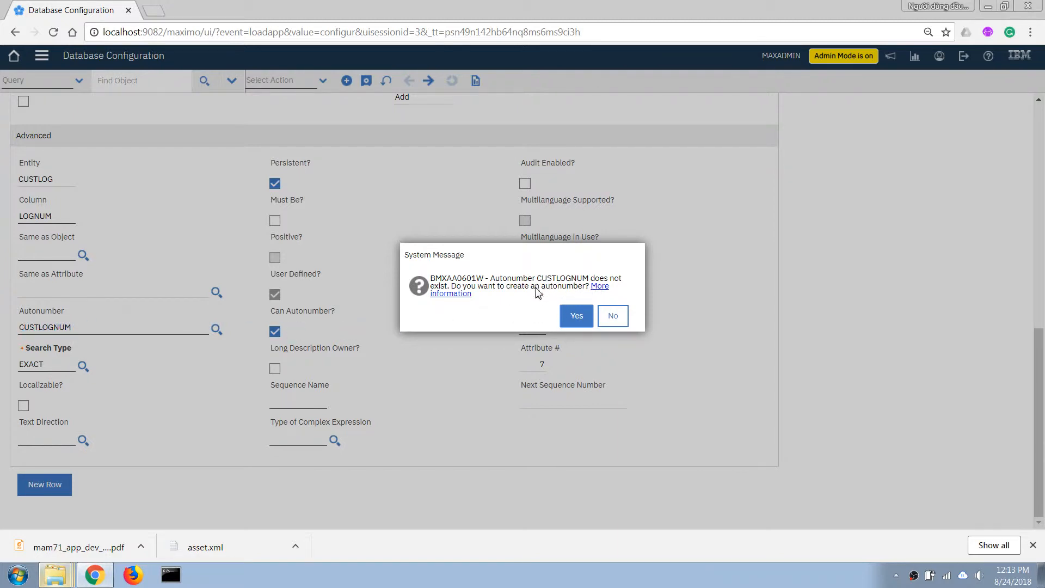
pyautogui.click(576, 318)
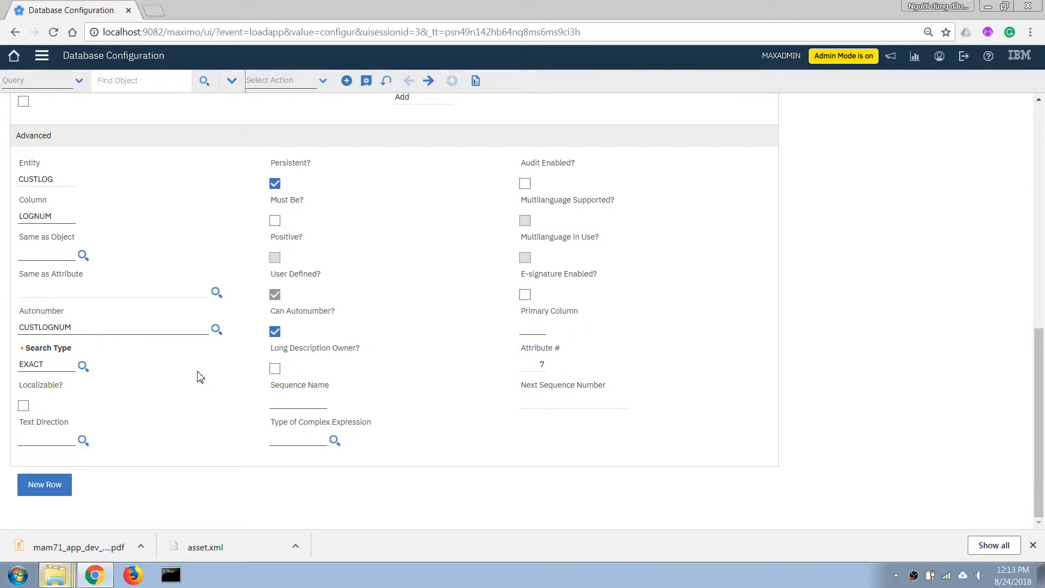
# Set LOGNUM's default value to &AUTONUM& and save the CUSTLOG object
pyautogui.scroll(1, 199, 376)
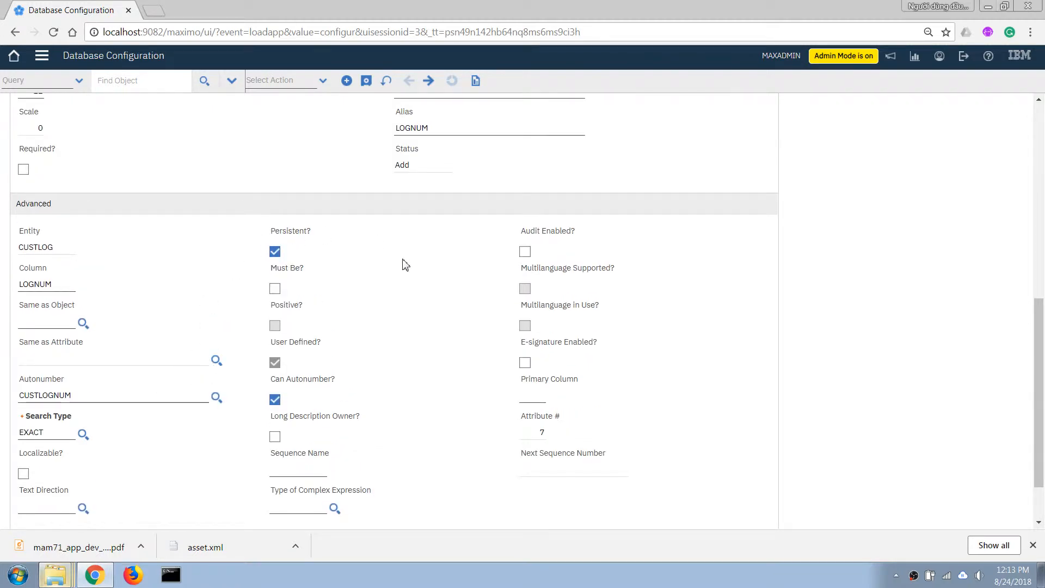
pyautogui.scroll(2, 402, 264)
pyautogui.click(403, 226)
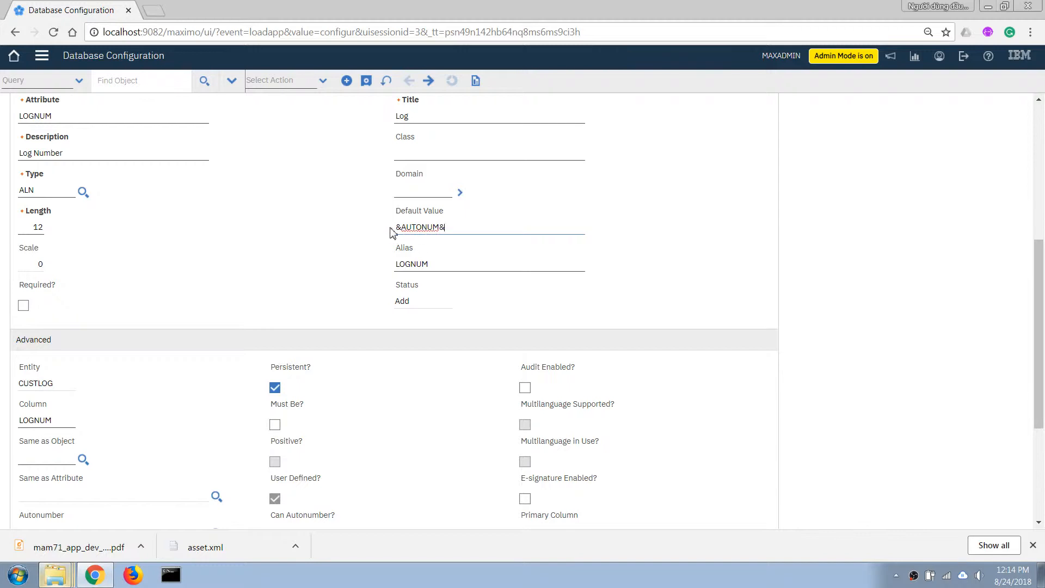
pyautogui.scroll(-1, 150, 384)
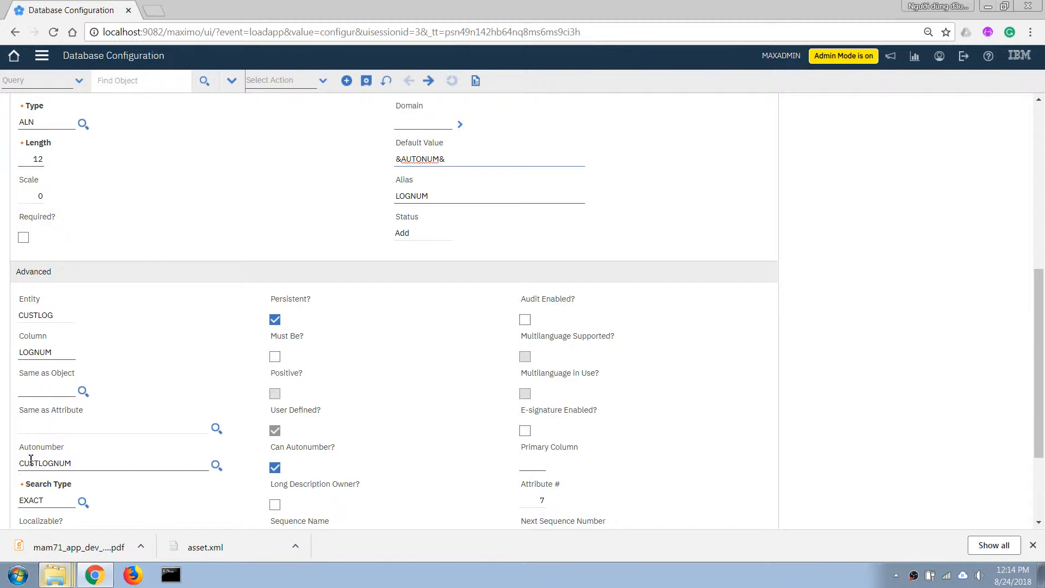
pyautogui.scroll(2, 267, 377)
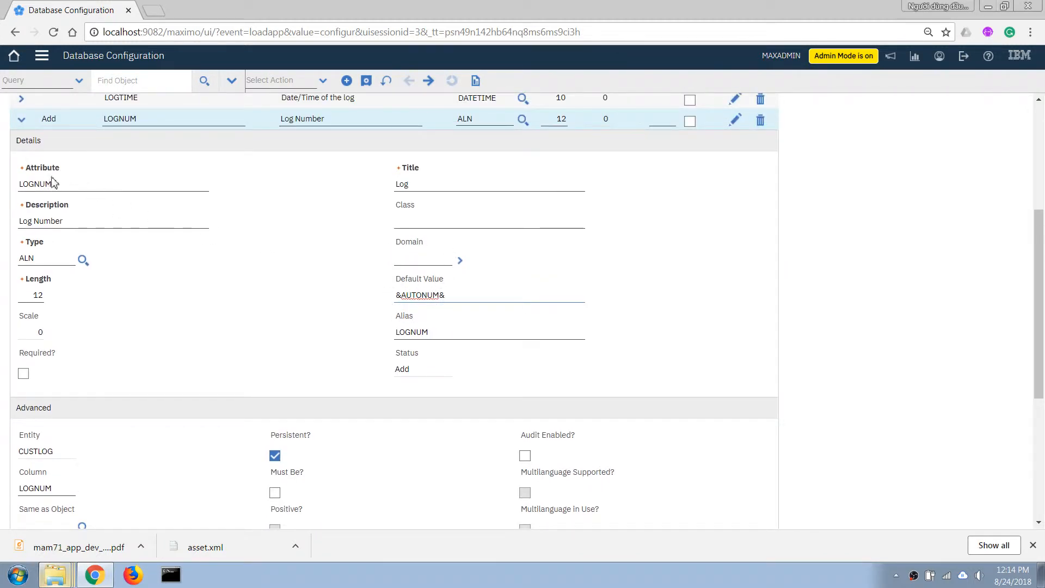
pyautogui.click(462, 302)
pyautogui.click(364, 85)
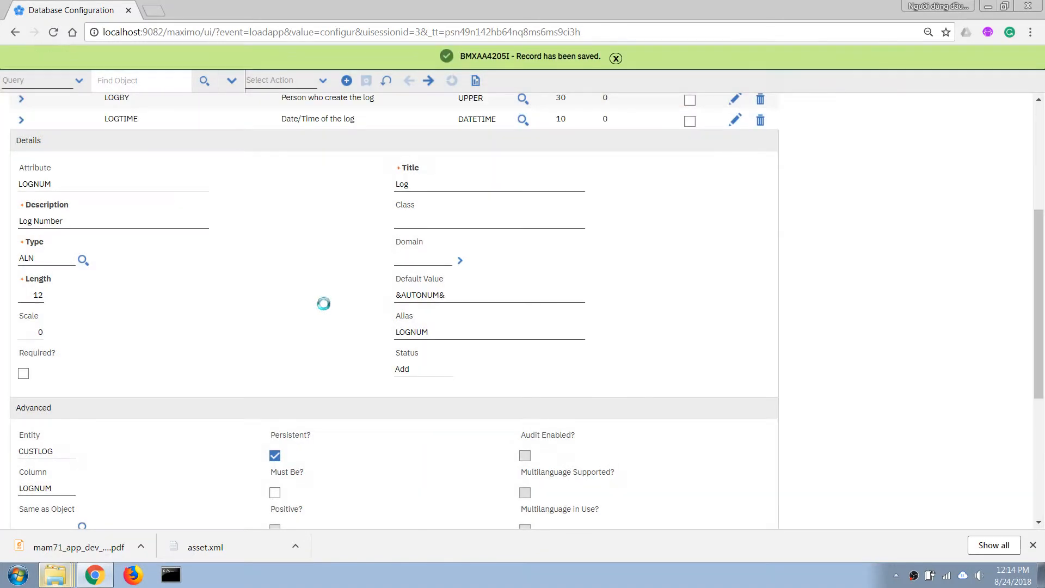
# Return to the object list and start the structural database configuration, declaring that a current backup exists
pyautogui.scroll(5, 321, 293)
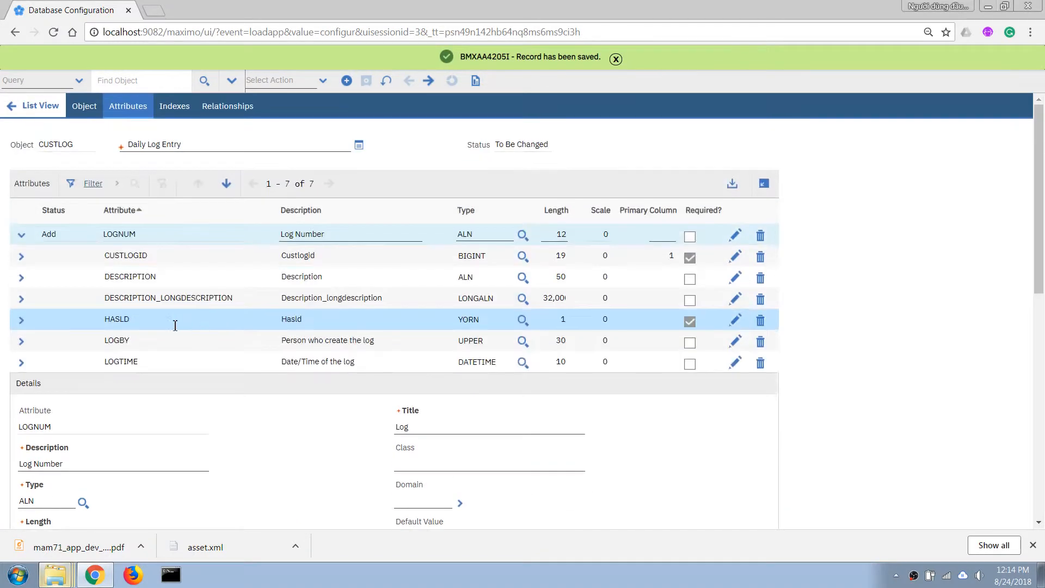
pyautogui.click(27, 105)
pyautogui.click(179, 141)
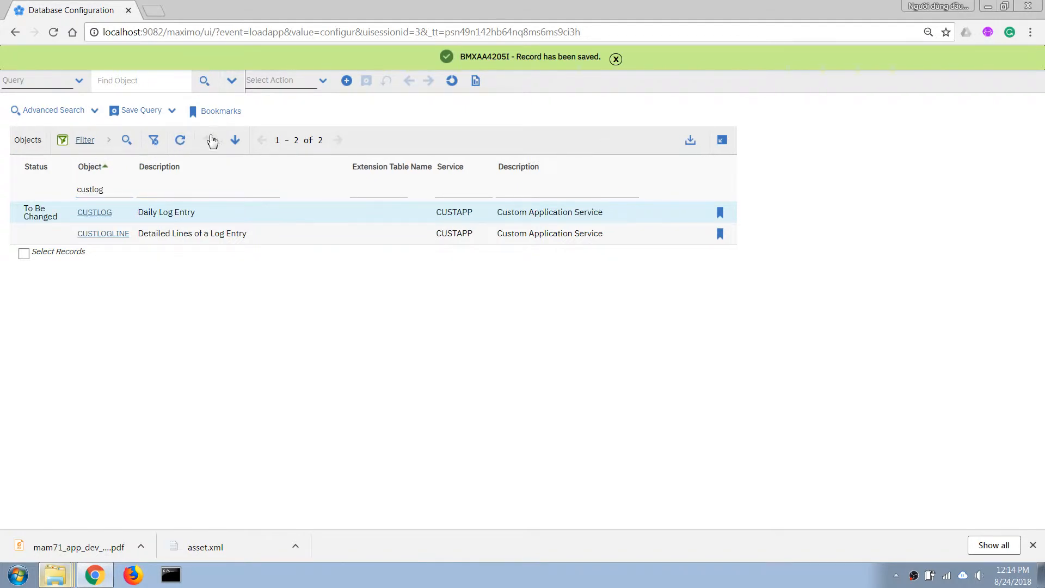
pyautogui.click(322, 80)
pyautogui.click(304, 112)
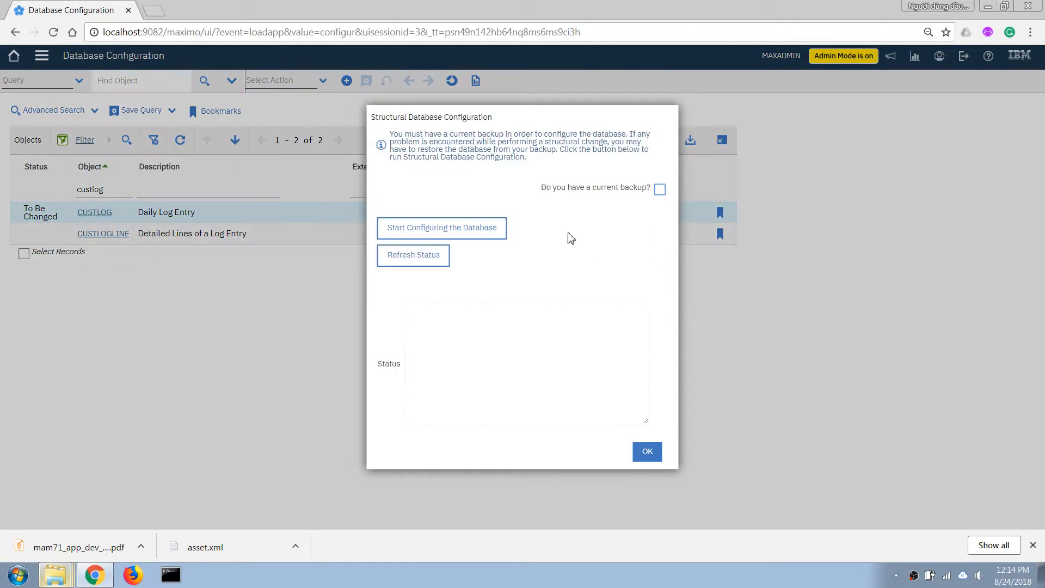
pyautogui.click(659, 189)
pyautogui.click(446, 231)
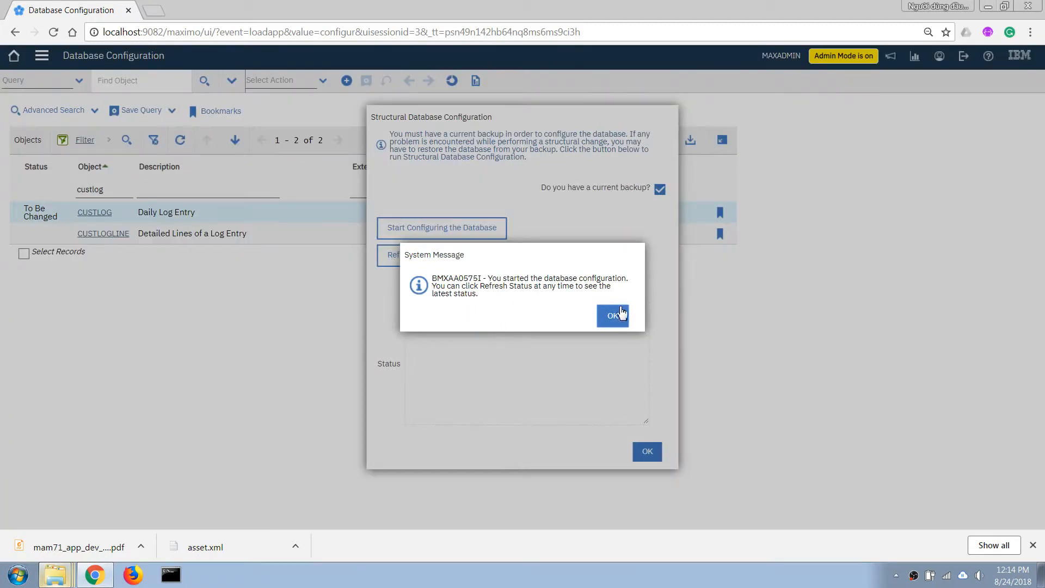
pyautogui.click(617, 315)
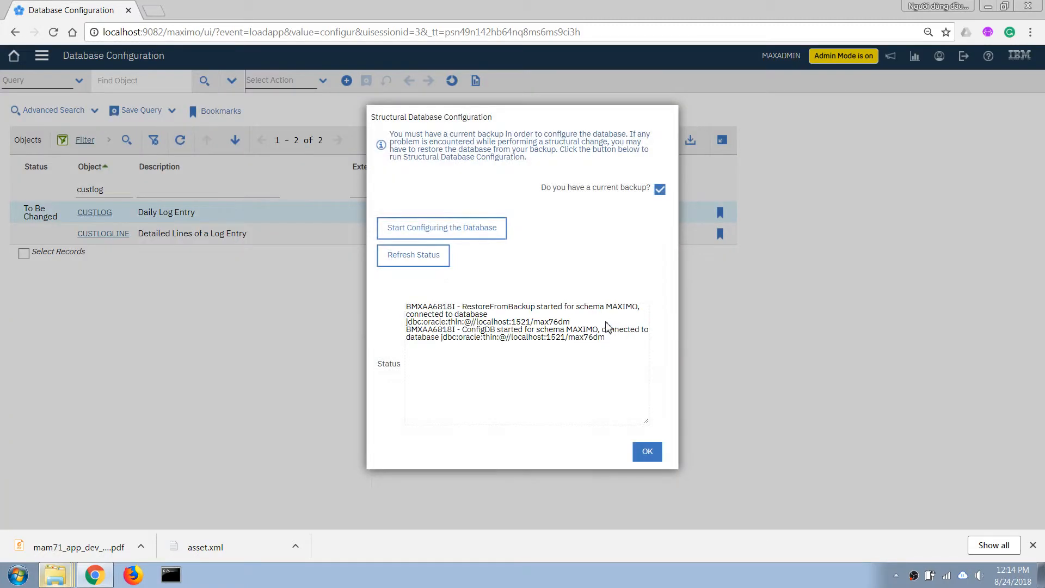
# Refresh the database configuration status, check its progress messages, and close the Structural Database Configuration dialog
pyautogui.click(477, 341)
pyautogui.click(419, 259)
pyautogui.click(536, 396)
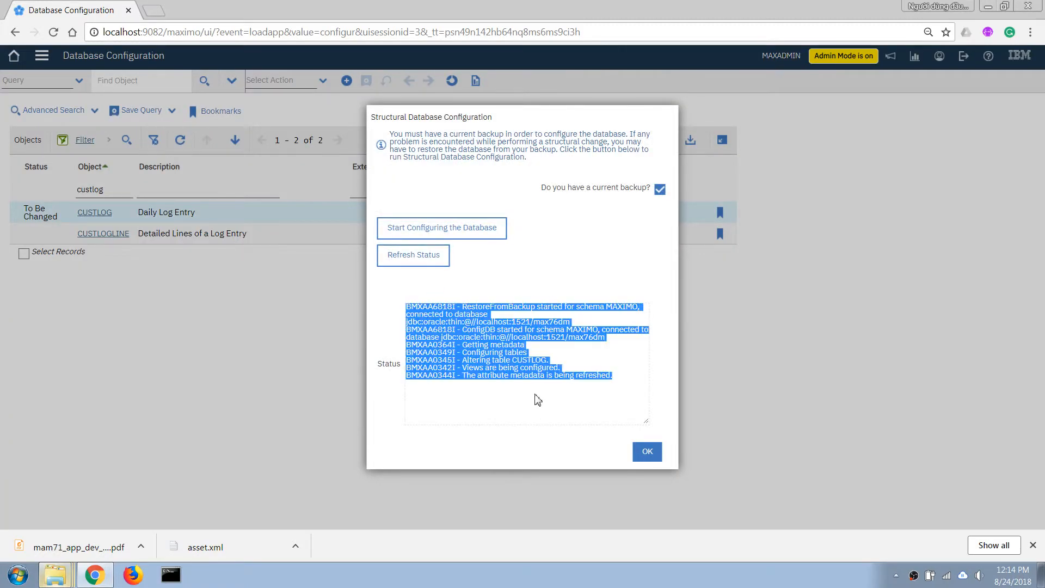
pyautogui.click(646, 451)
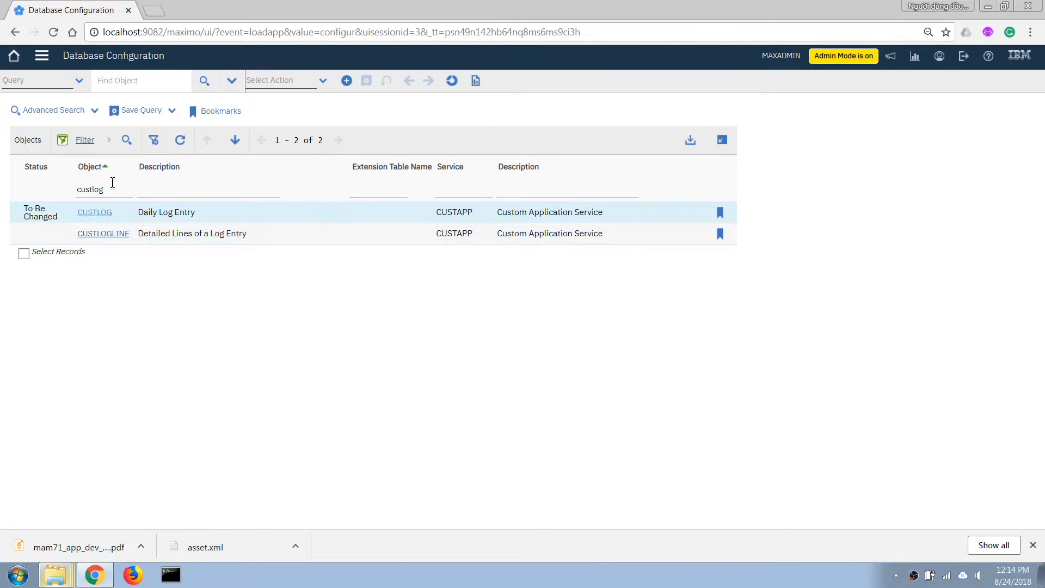
# Open the Organizations application and list all organizations
pyautogui.click(41, 54)
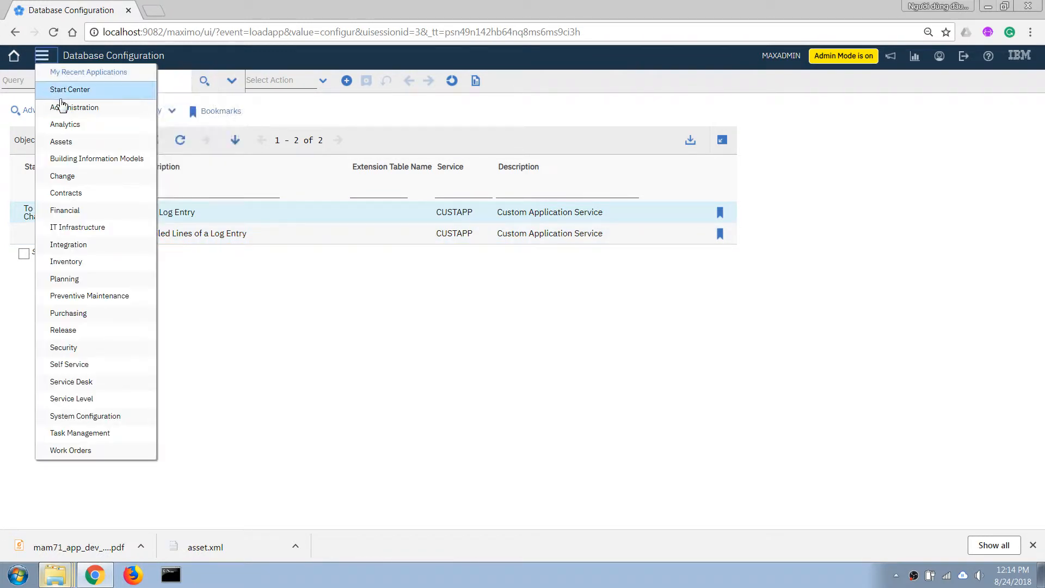
pyautogui.moveTo(69, 112)
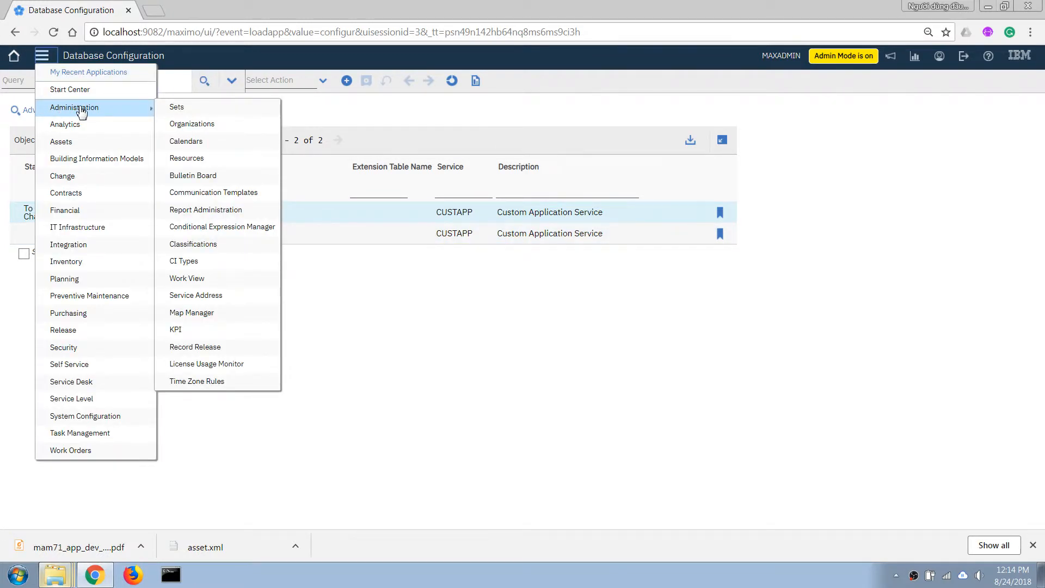
pyautogui.click(187, 129)
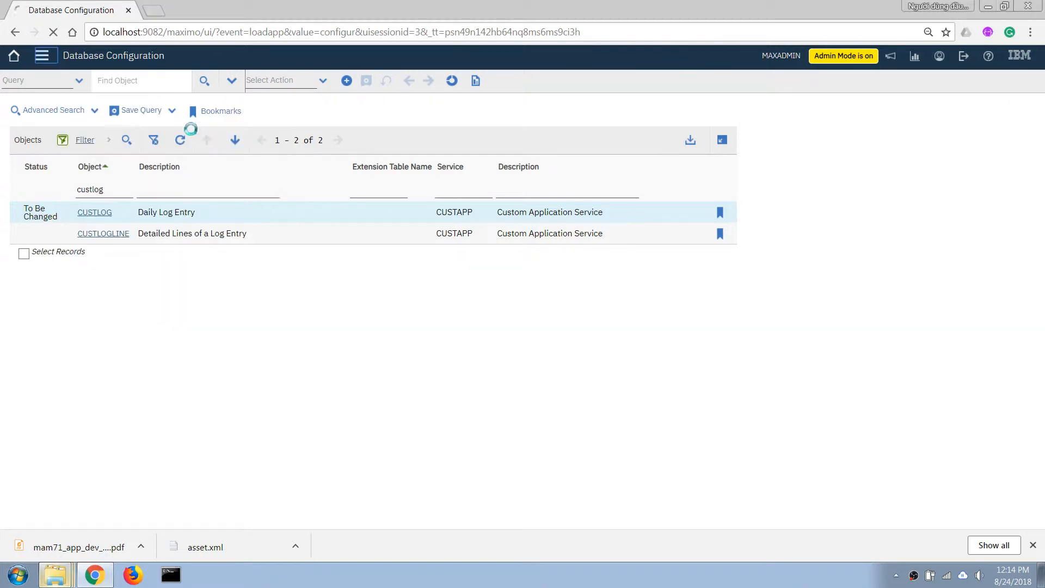
pyautogui.click(303, 91)
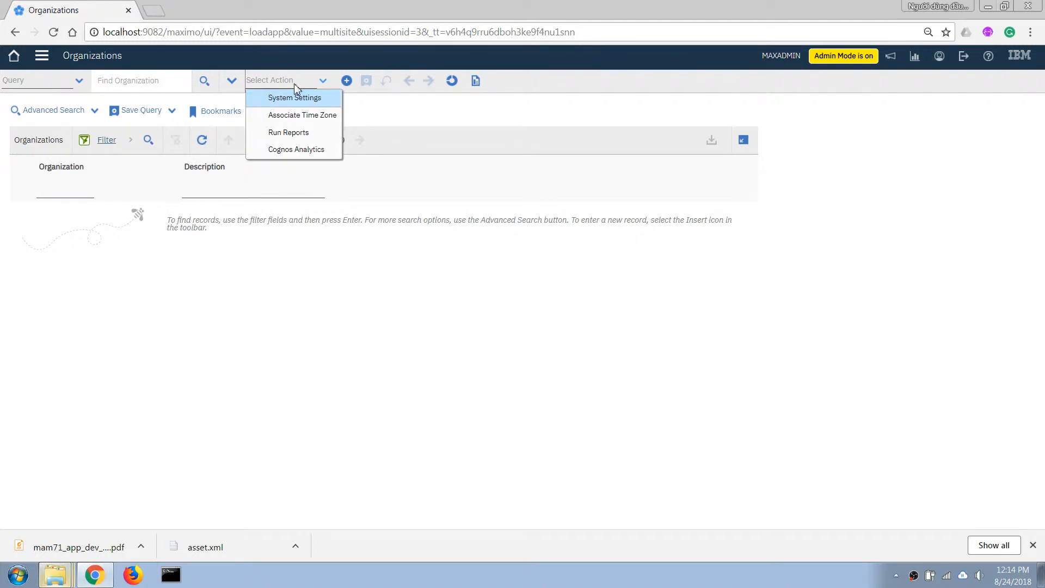
pyautogui.click(285, 98)
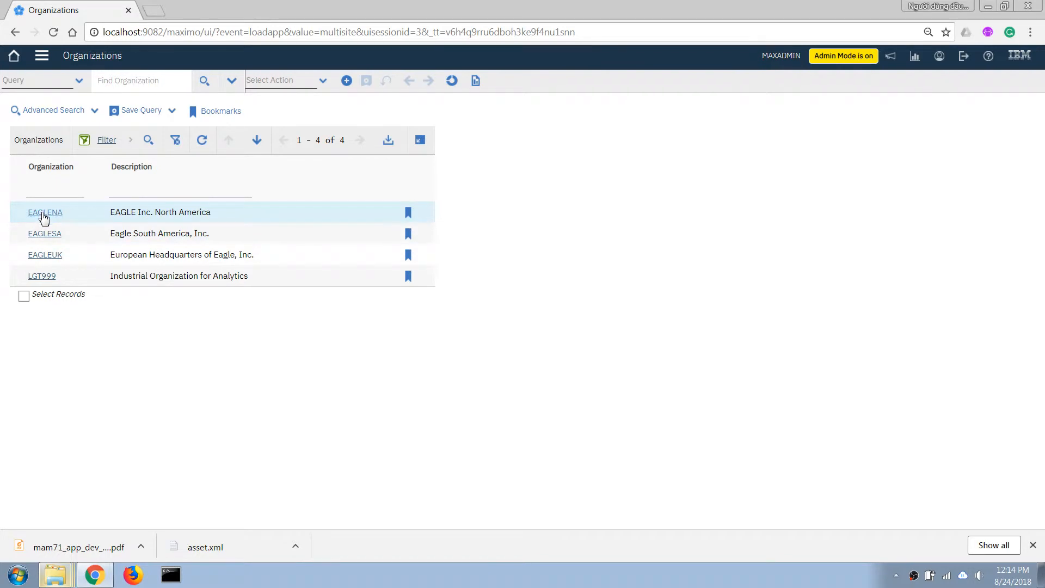
# Open the EAGLENA organization's system-level autonumber setup and filter the autonumber names by "log"
pyautogui.click(30, 213)
pyautogui.click(298, 82)
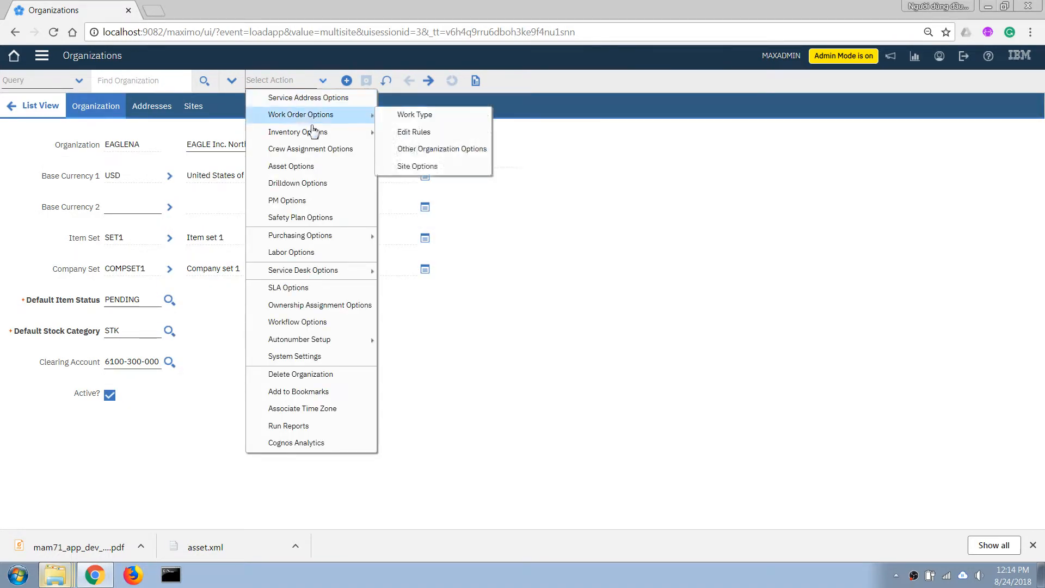
pyautogui.moveTo(305, 341)
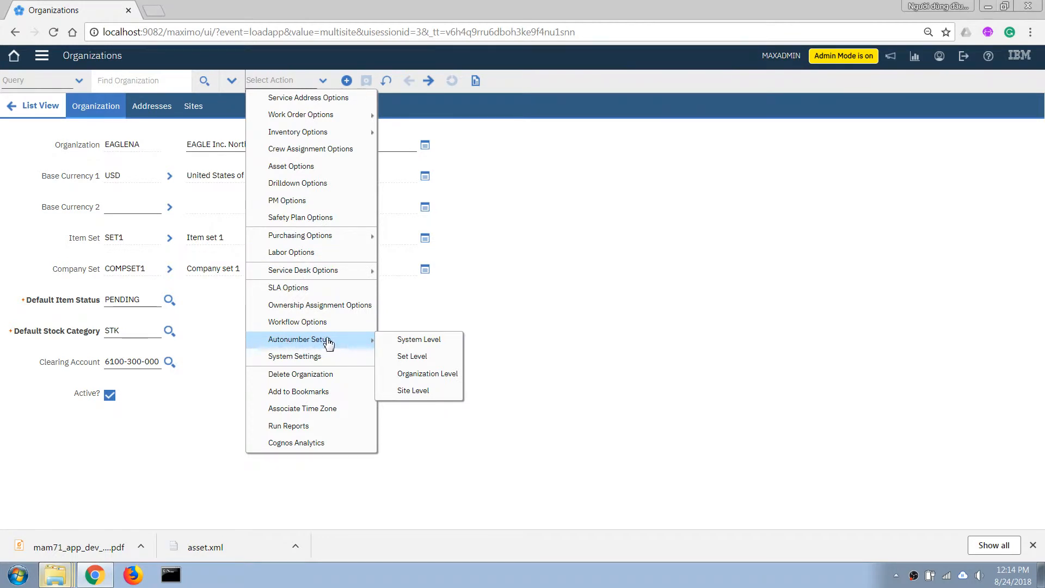
pyautogui.click(408, 340)
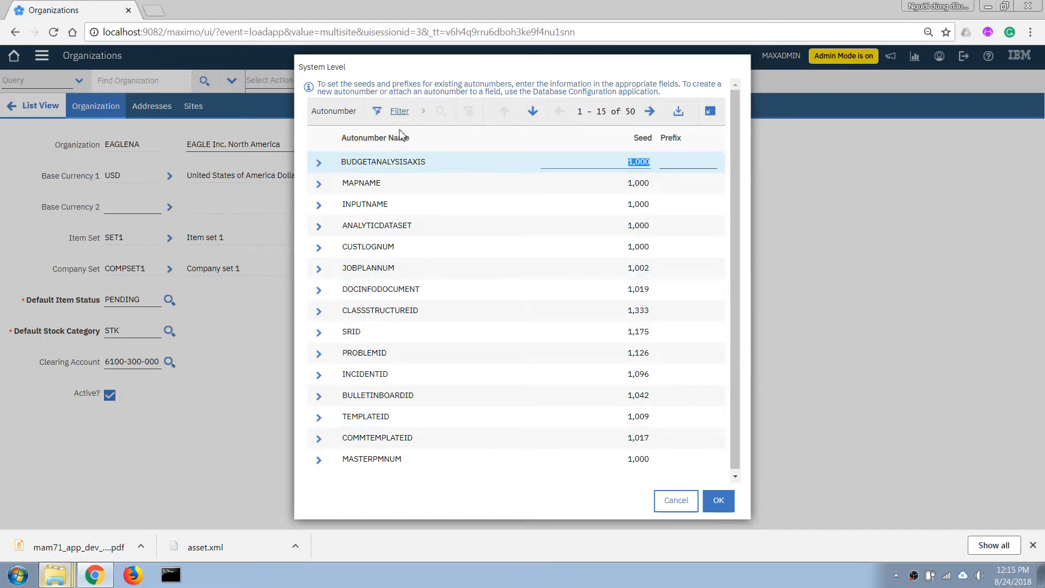
pyautogui.click(399, 111)
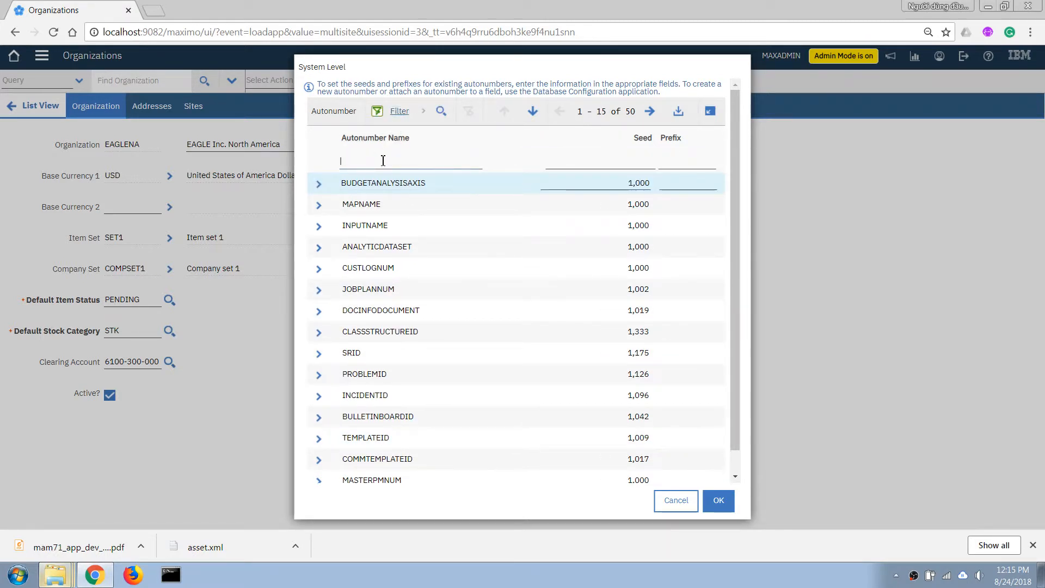
pyautogui.write('log')
pyautogui.press('Return')
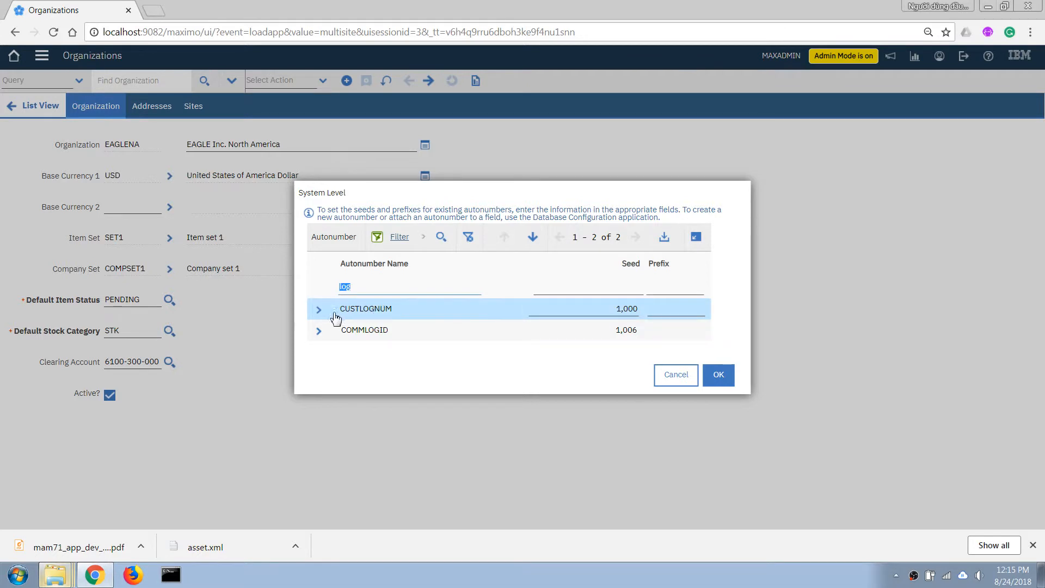
# Give the CUSTLOGNUM autonumber the prefix LOG and the seed 1000001, and accept the system-level settings
pyautogui.click(608, 310)
pyautogui.press('Tab')
pyautogui.doubleClick(624, 309)
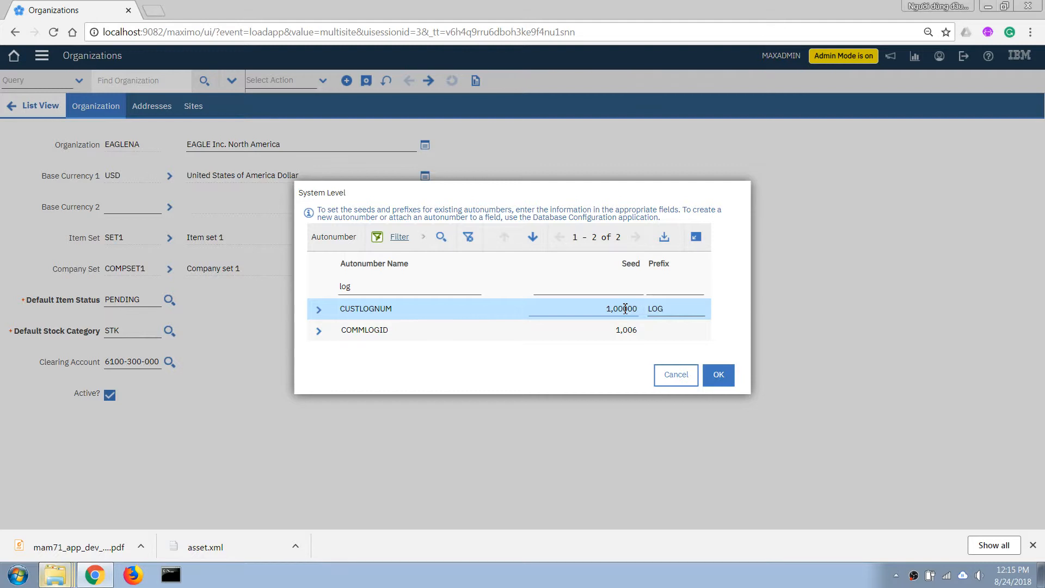
pyautogui.moveTo(623, 308); pyautogui.dragTo(632, 309)
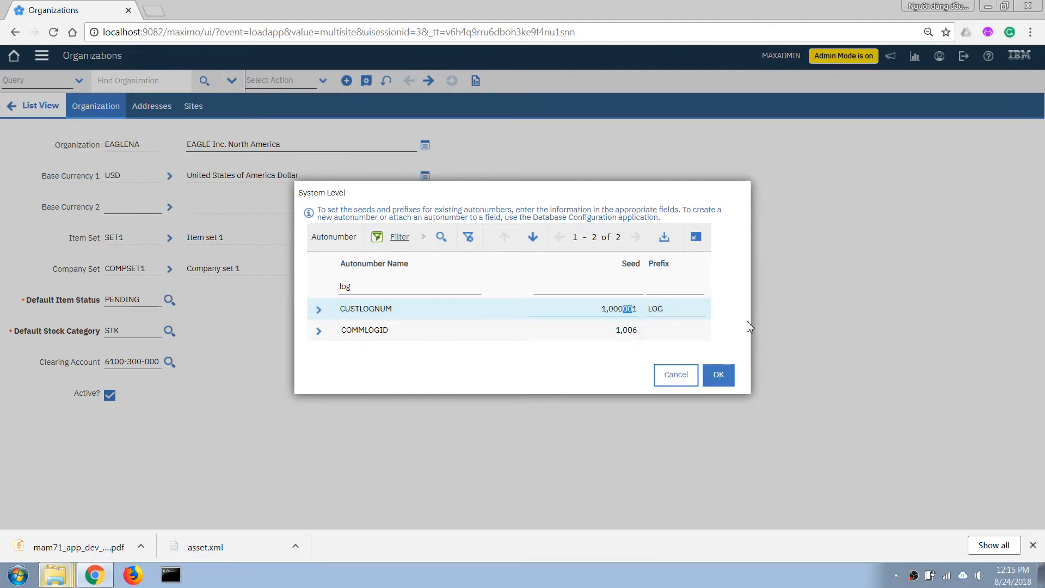
pyautogui.press('Tab')
pyautogui.click(719, 376)
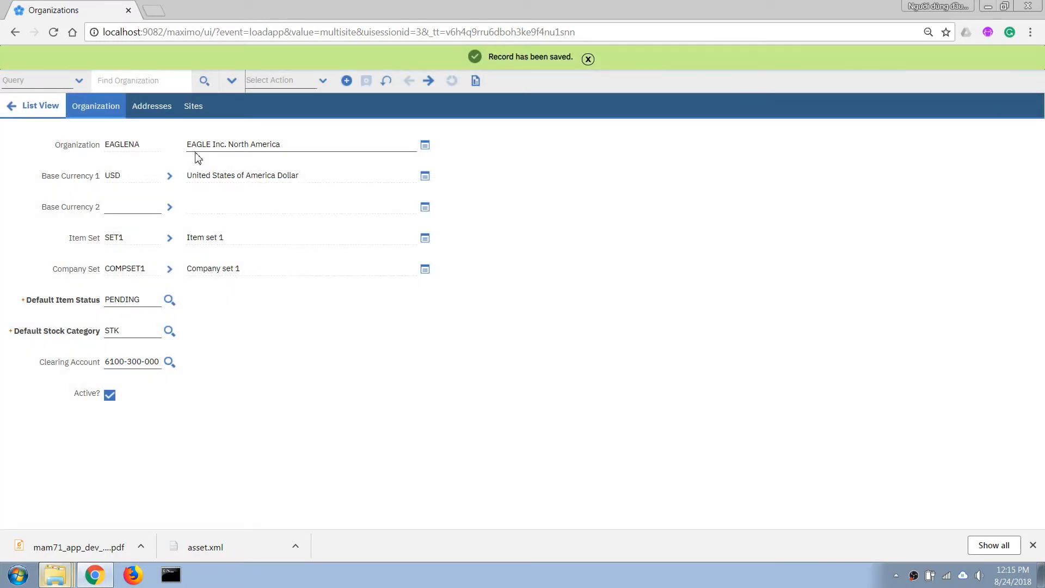
pyautogui.click(253, 81)
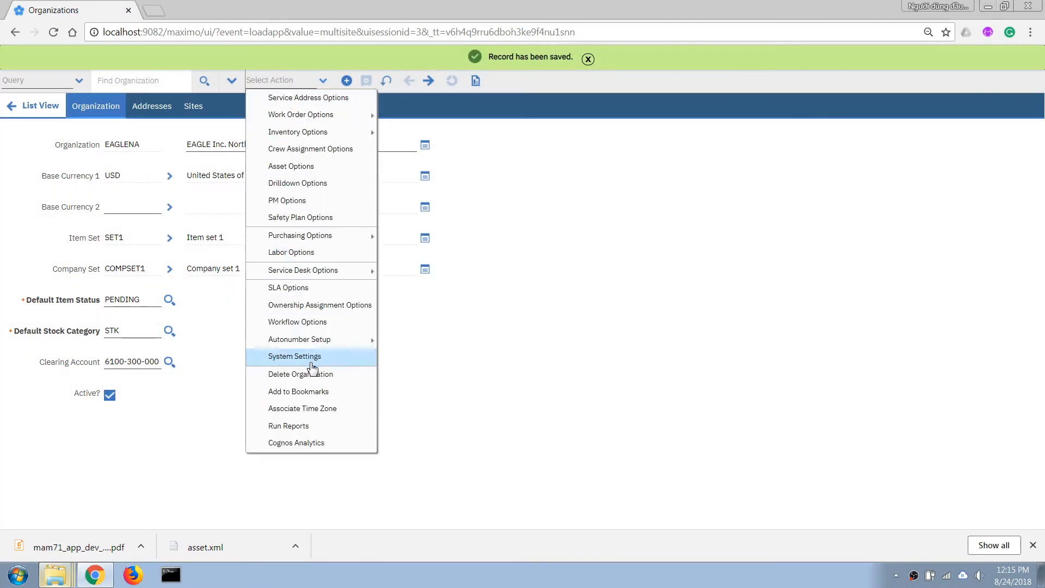
pyautogui.moveTo(310, 340)
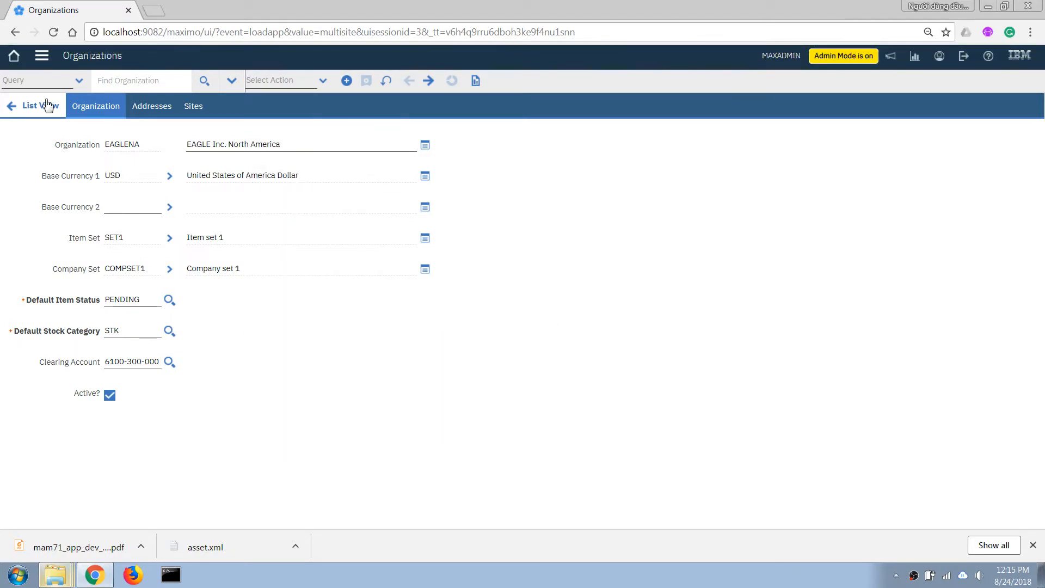
# Switch to Application Designer, filter the applications by "op", and open the OPSLOG application
pyautogui.click(44, 60)
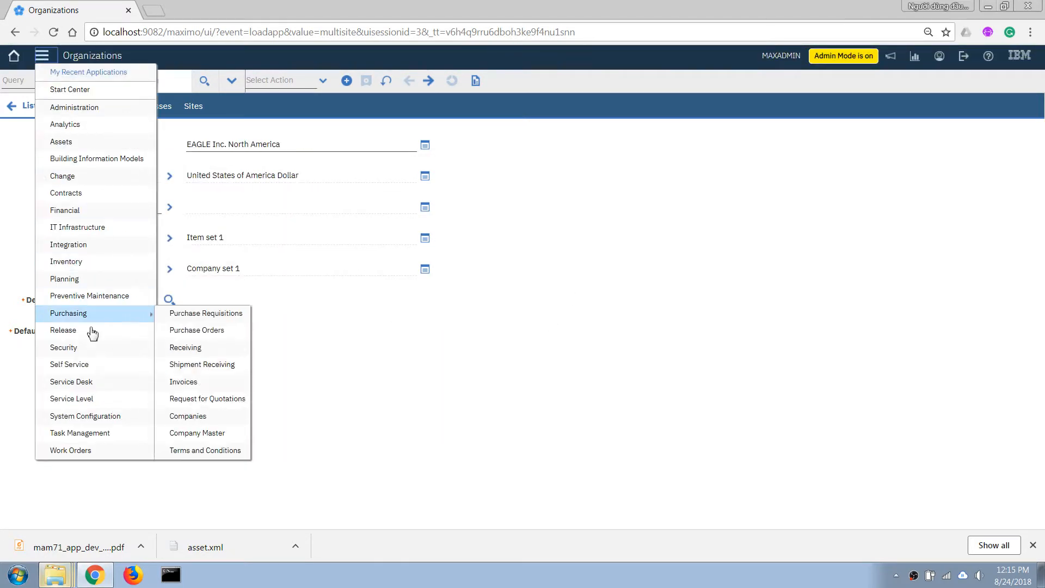
pyautogui.moveTo(105, 416)
pyautogui.moveTo(175, 415)
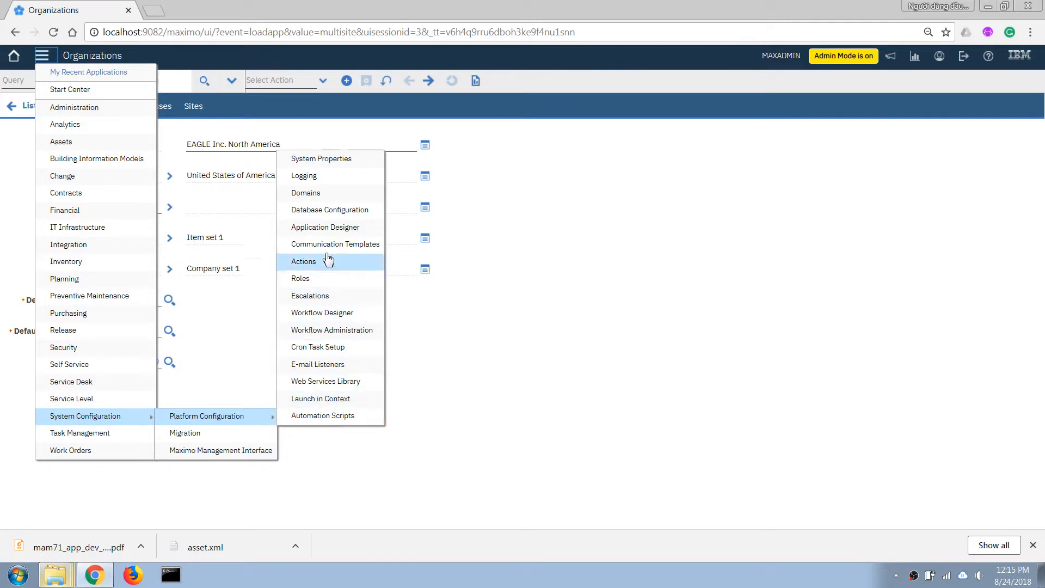
pyautogui.click(333, 232)
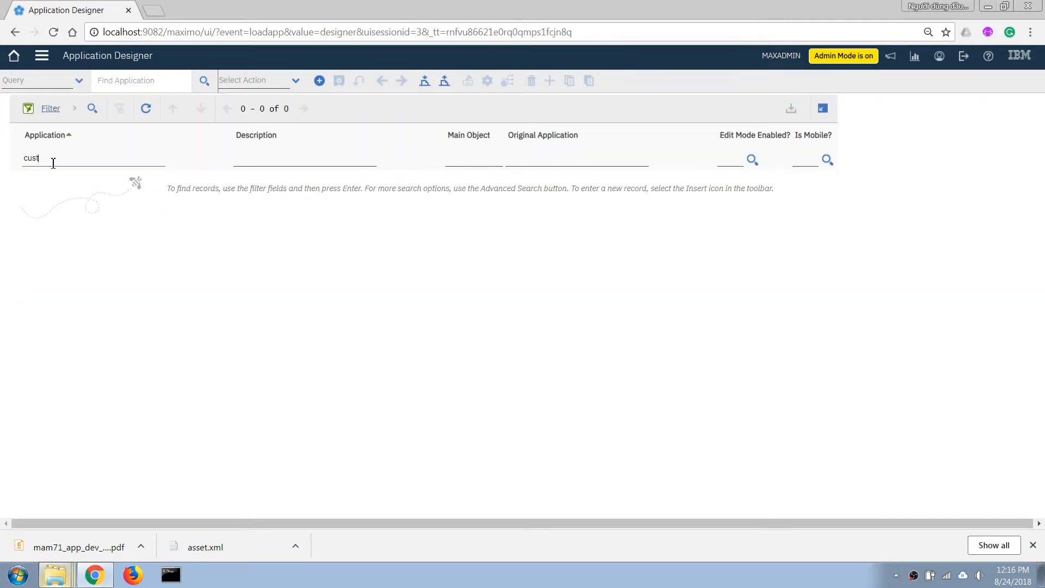
pyautogui.press('Return')
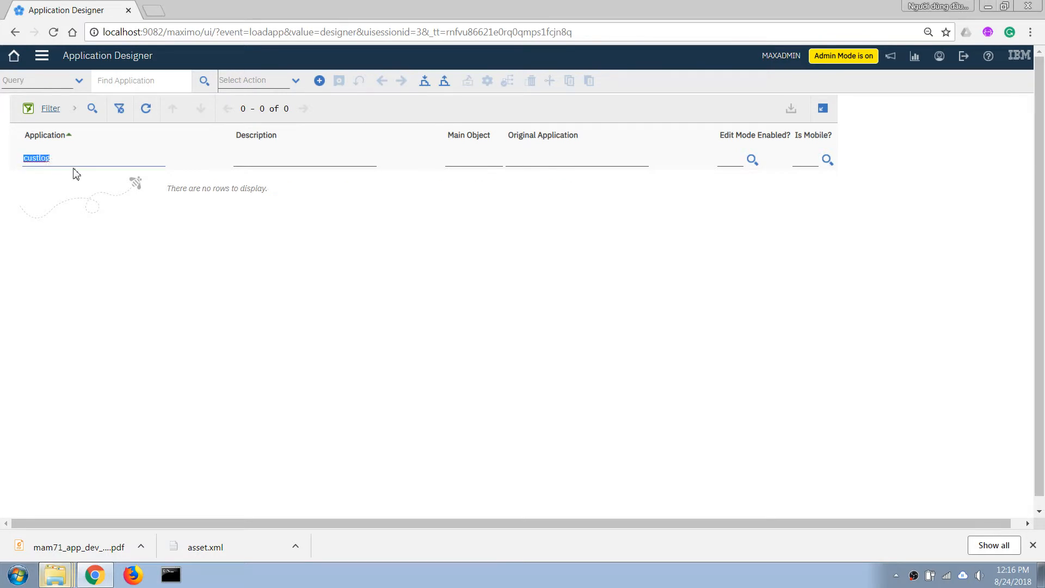
pyautogui.press('BackSpace')
pyautogui.write('op')
pyautogui.press('Return')
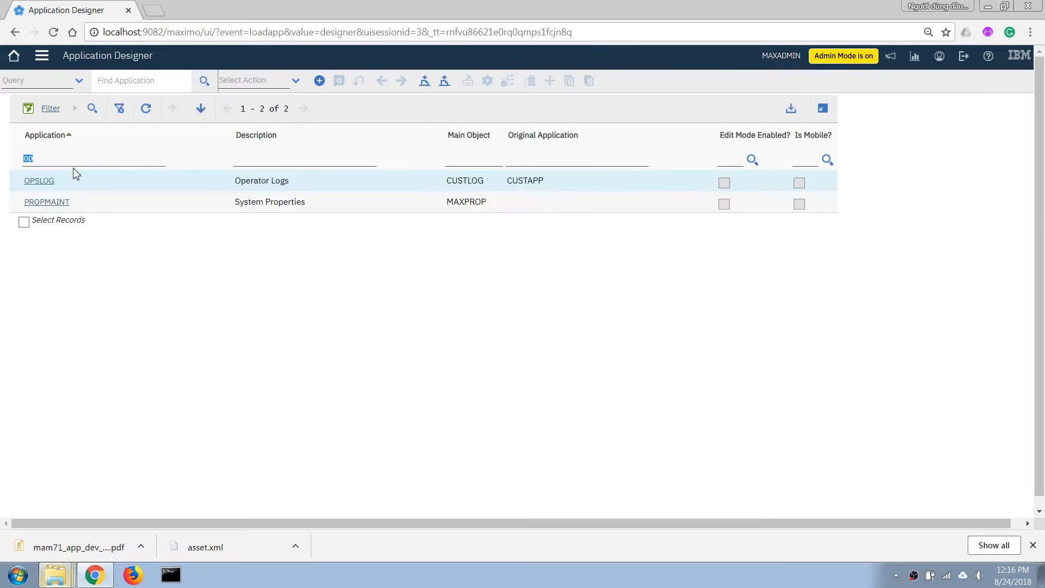
pyautogui.click(45, 184)
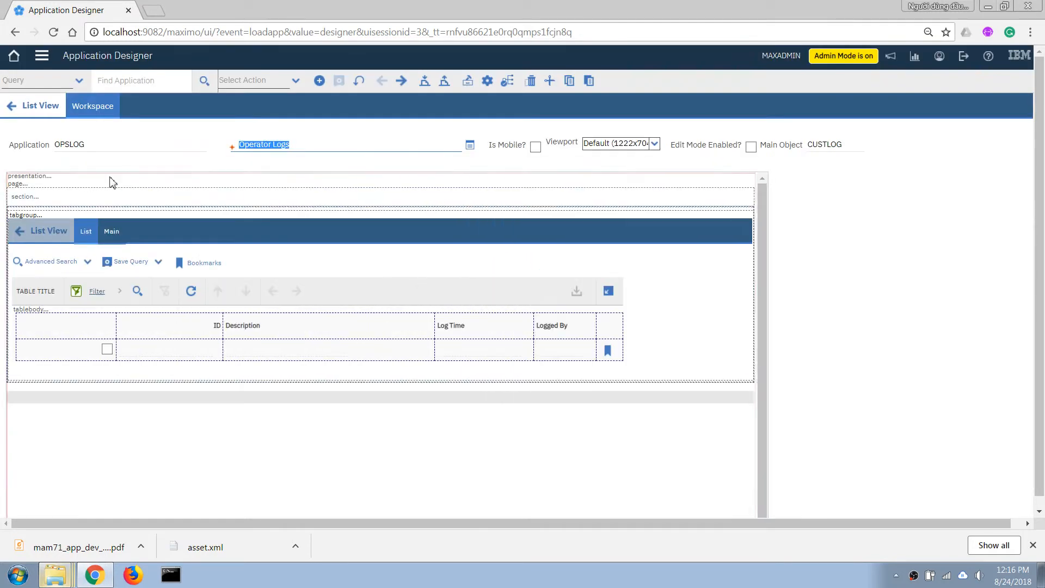
# Add a table column between ID and Description in the list table and bind it to the LOGNUM attribute
pyautogui.click(468, 81)
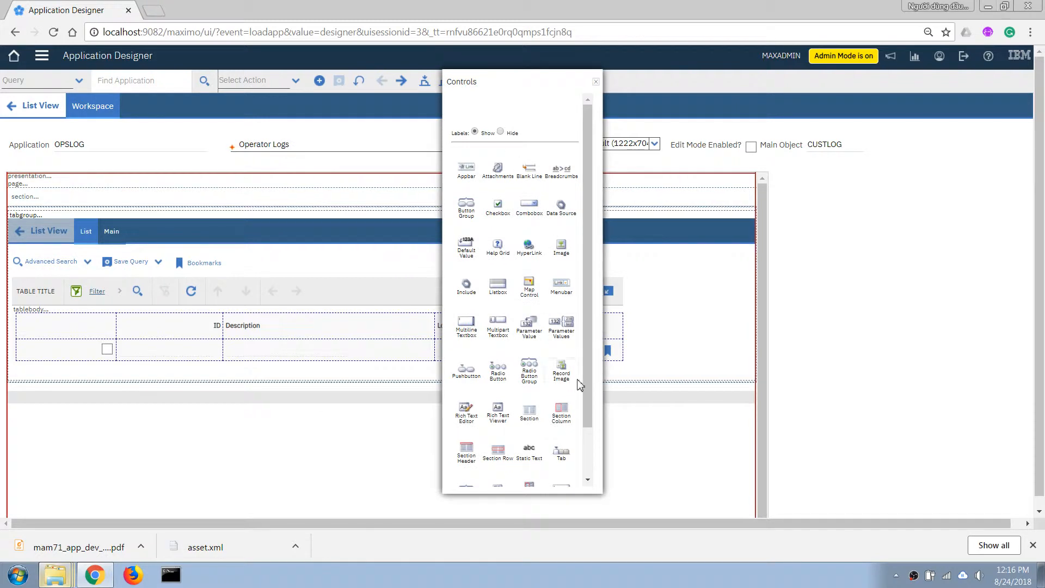
pyautogui.scroll(-1, 583, 375)
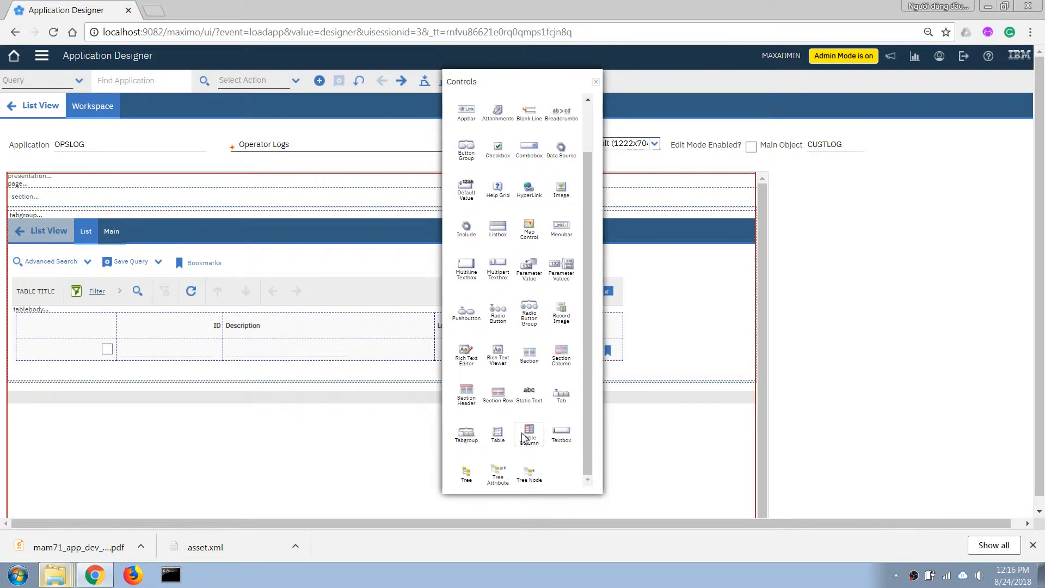
pyautogui.moveTo(531, 435); pyautogui.dragTo(239, 338)
pyautogui.rightClick(241, 330)
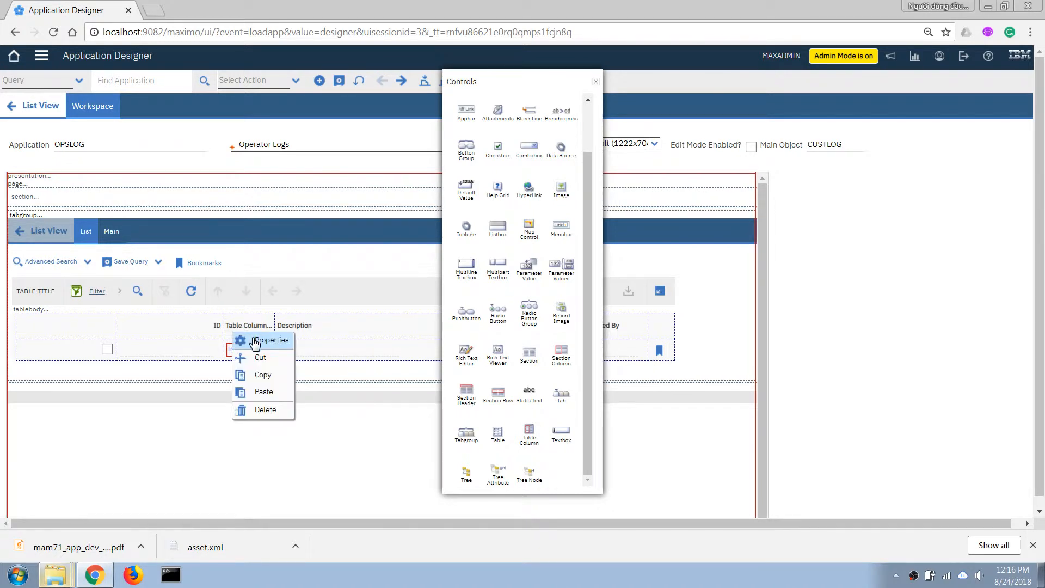
pyautogui.click(256, 341)
pyautogui.click(471, 240)
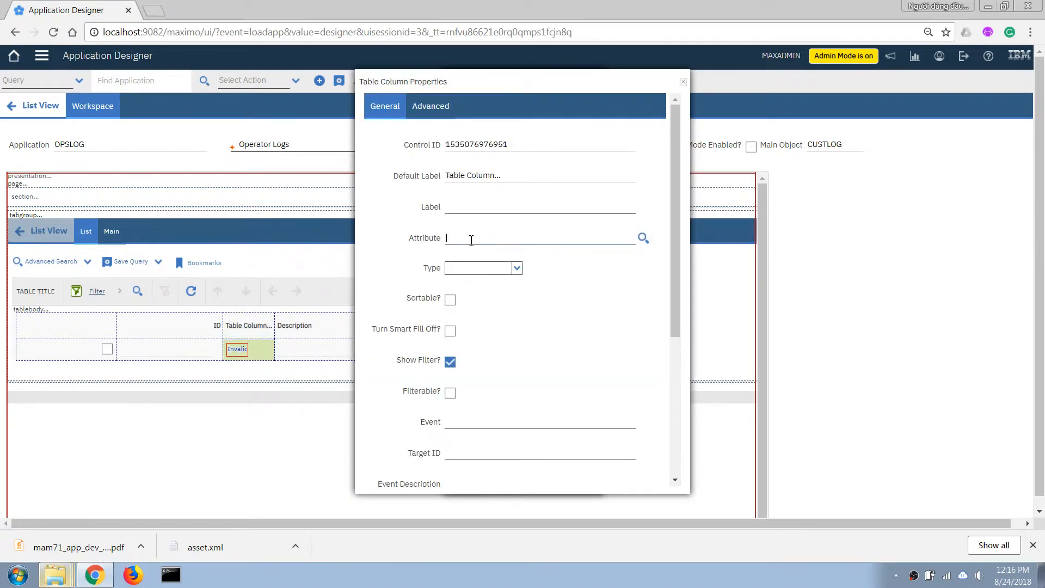
pyautogui.write('lognum')
pyautogui.press('Tab')
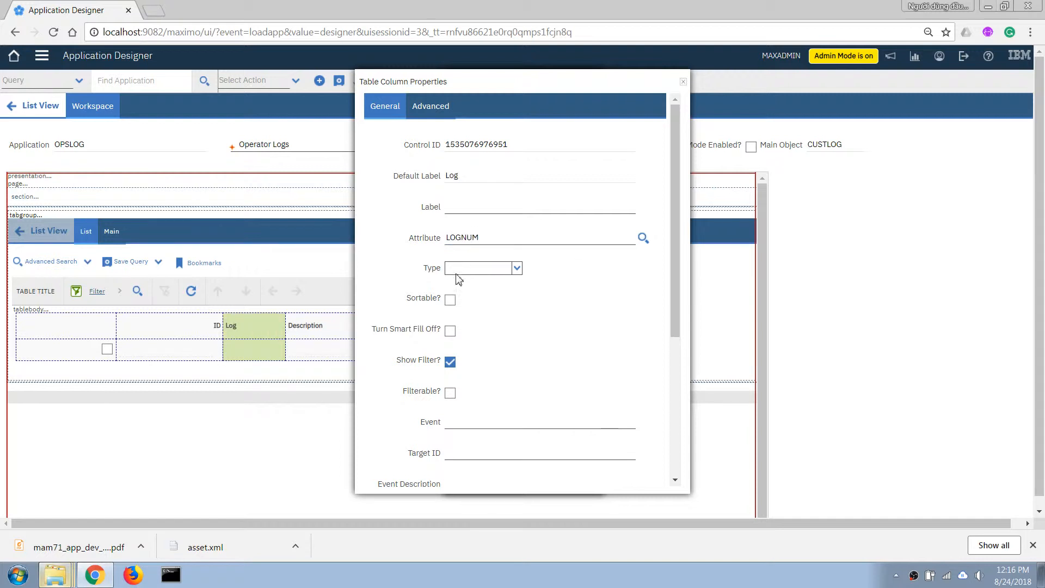
# In the Main tab's first section, add a textbox below Custlogid and delete the Custlogid field
pyautogui.doubleClick(111, 231)
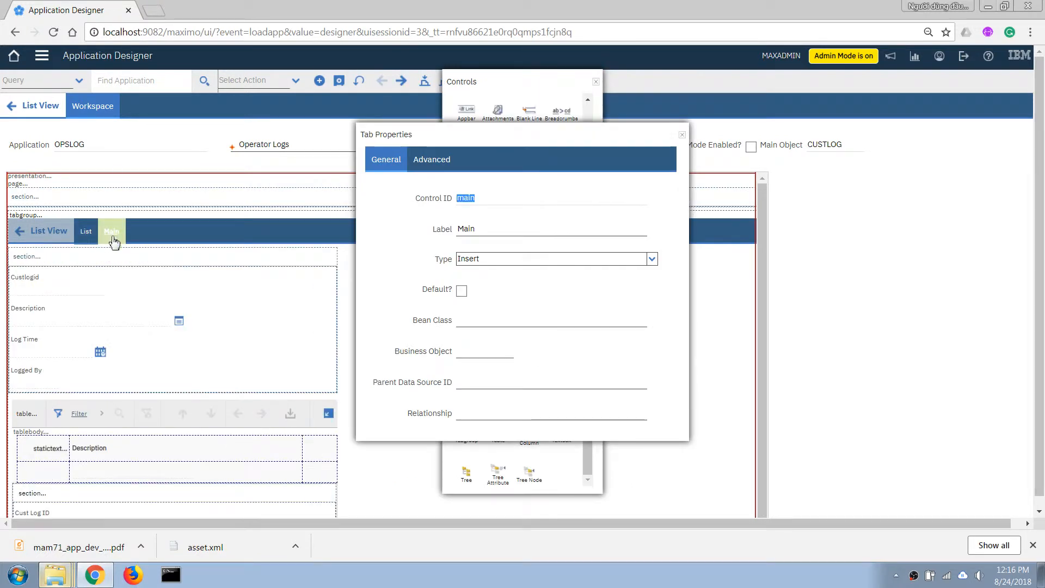
pyautogui.click(681, 134)
pyautogui.moveTo(562, 434)
pyautogui.mouseDown()
pyautogui.moveTo(213, 381)
pyautogui.moveTo(31, 308)
pyautogui.mouseUp()
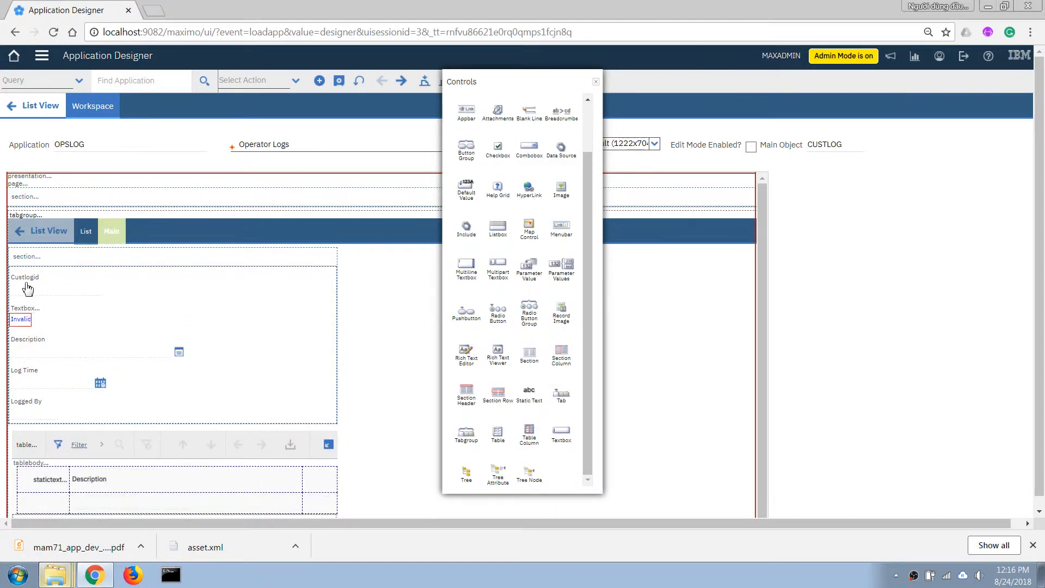
pyautogui.click(28, 289)
pyautogui.rightClick(27, 289)
pyautogui.click(54, 366)
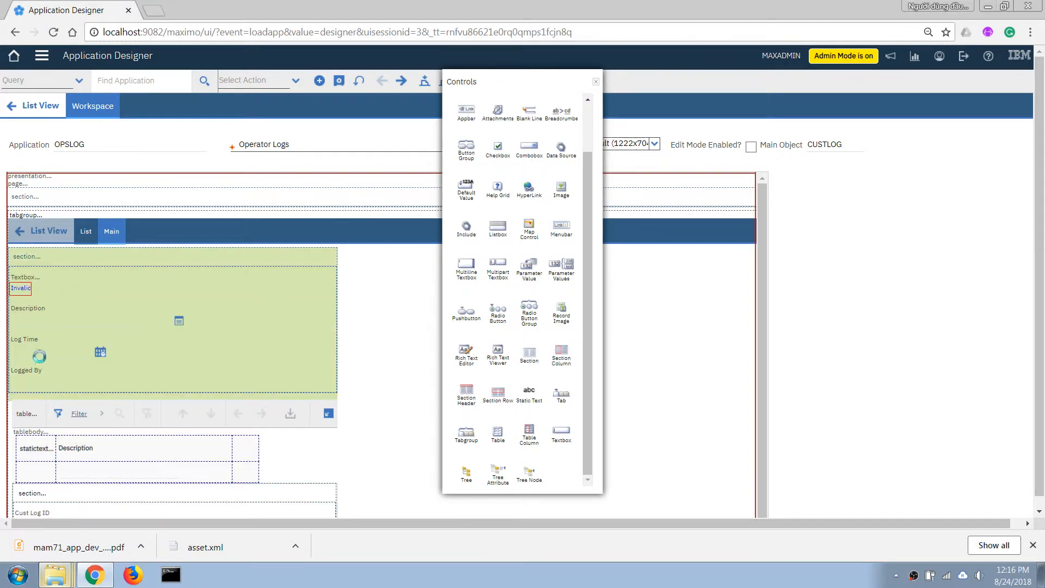
# Bind the new textbox to the LOGNUM attribute, close the Controls palette, and save the OPSLOG application
pyautogui.click(22, 289)
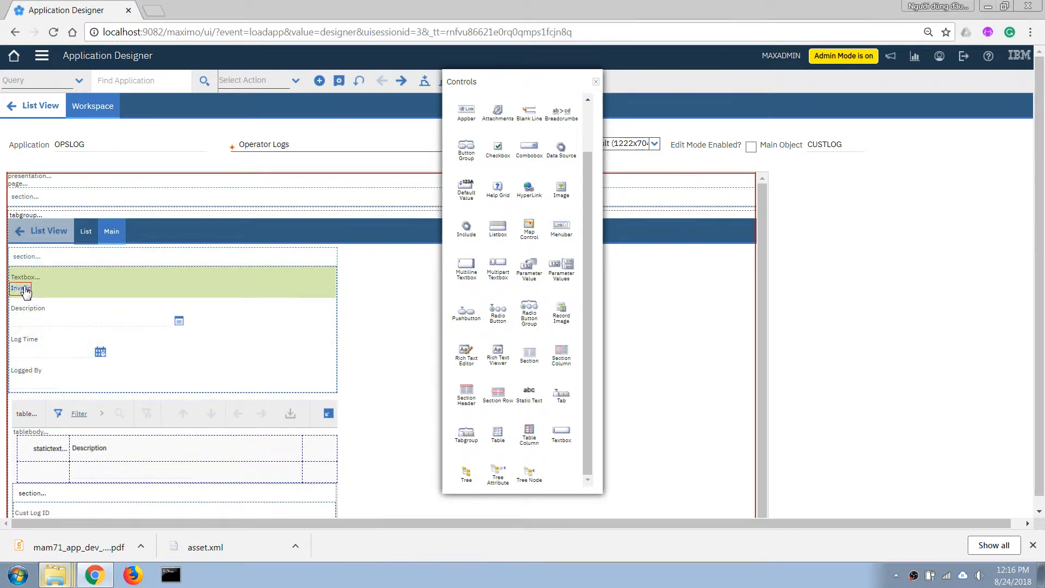
pyautogui.rightClick(26, 292)
pyautogui.click(46, 302)
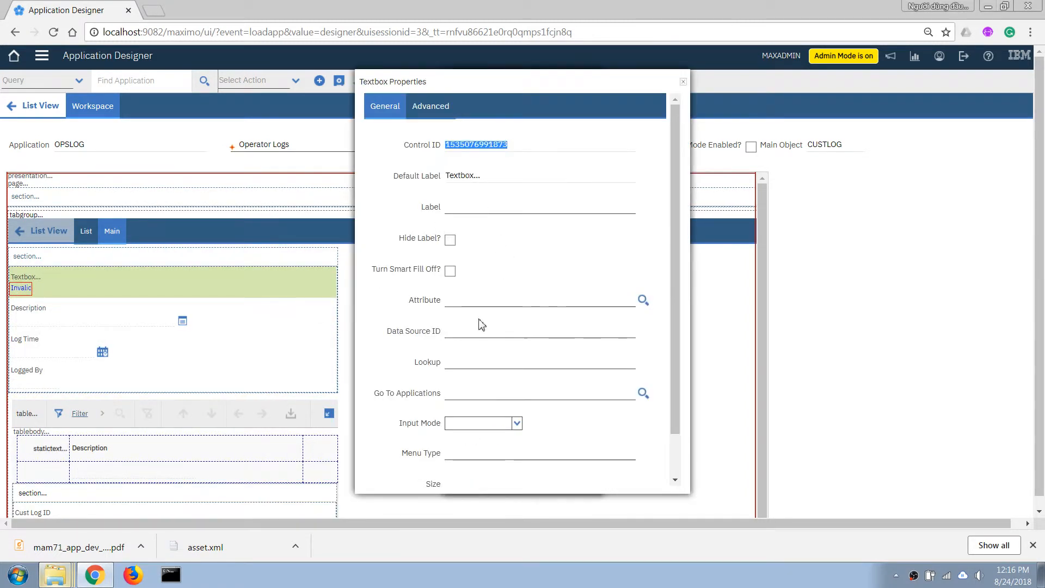
pyautogui.click(464, 298)
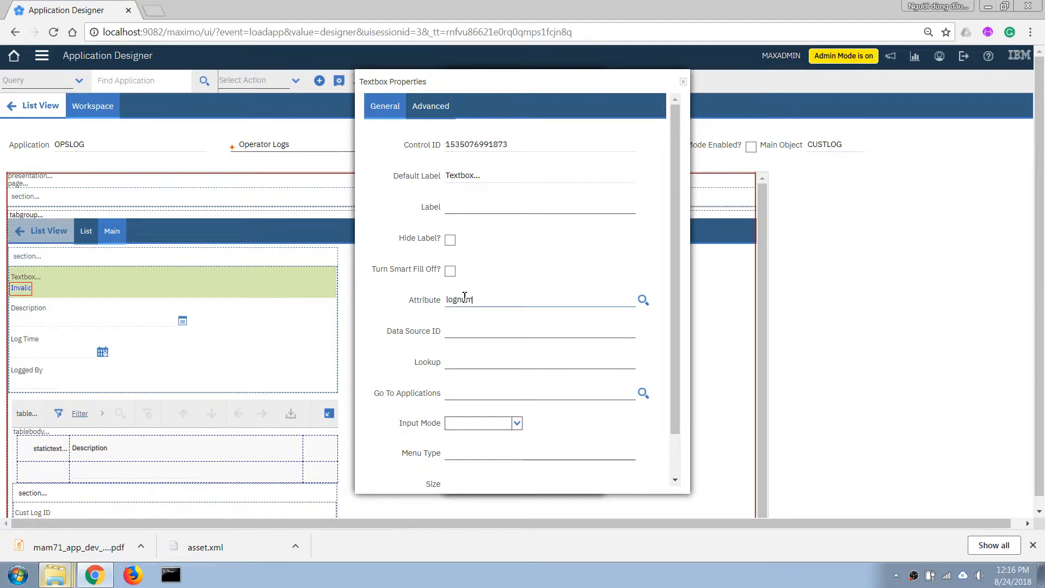
pyautogui.write('lognum')
pyautogui.press('Tab')
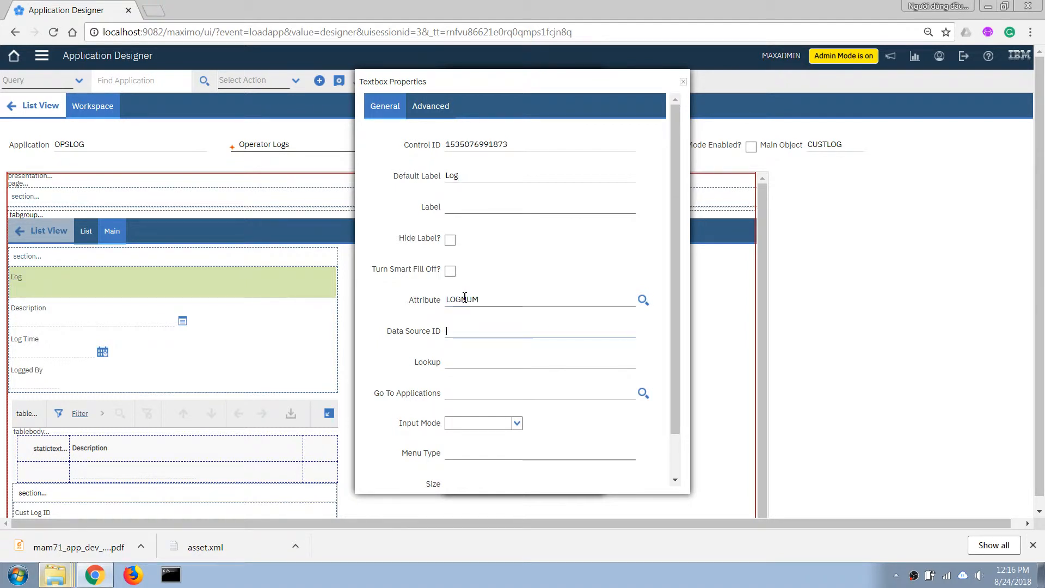
pyautogui.click(683, 82)
pyautogui.click(596, 84)
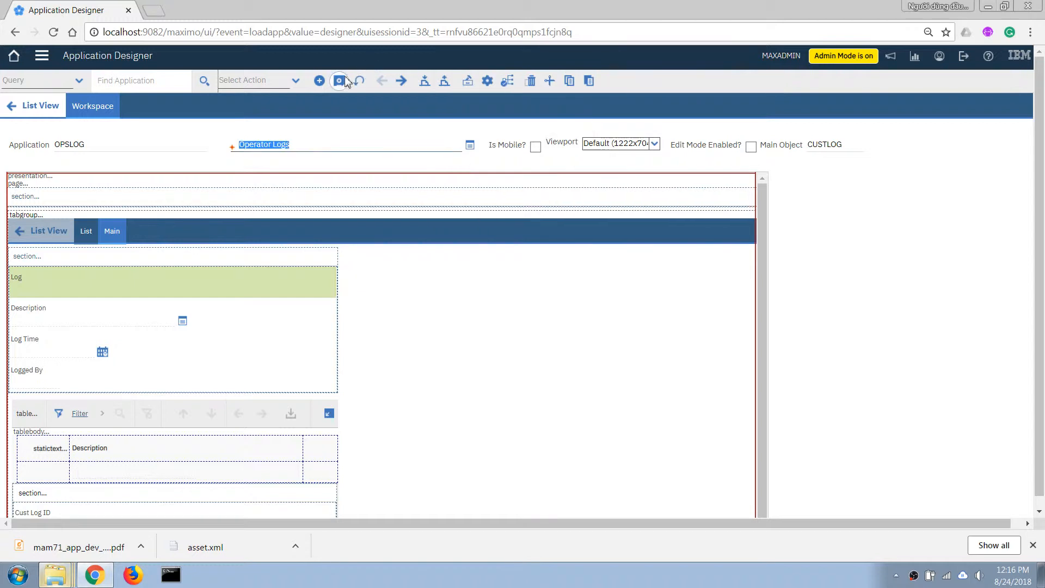
pyautogui.click(337, 82)
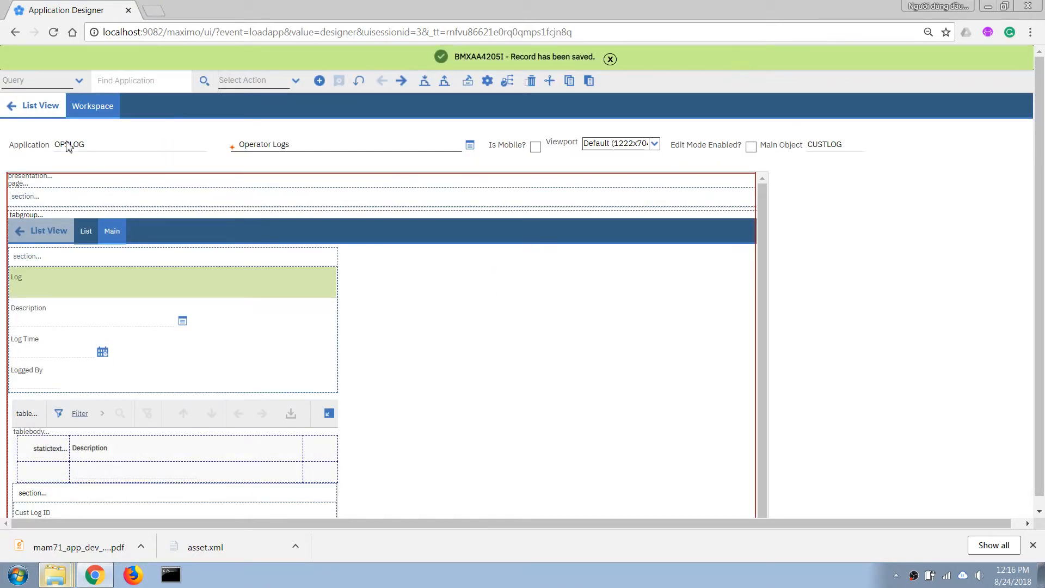
# Switch to the Operator Logs application and start a new log record
pyautogui.click(29, 109)
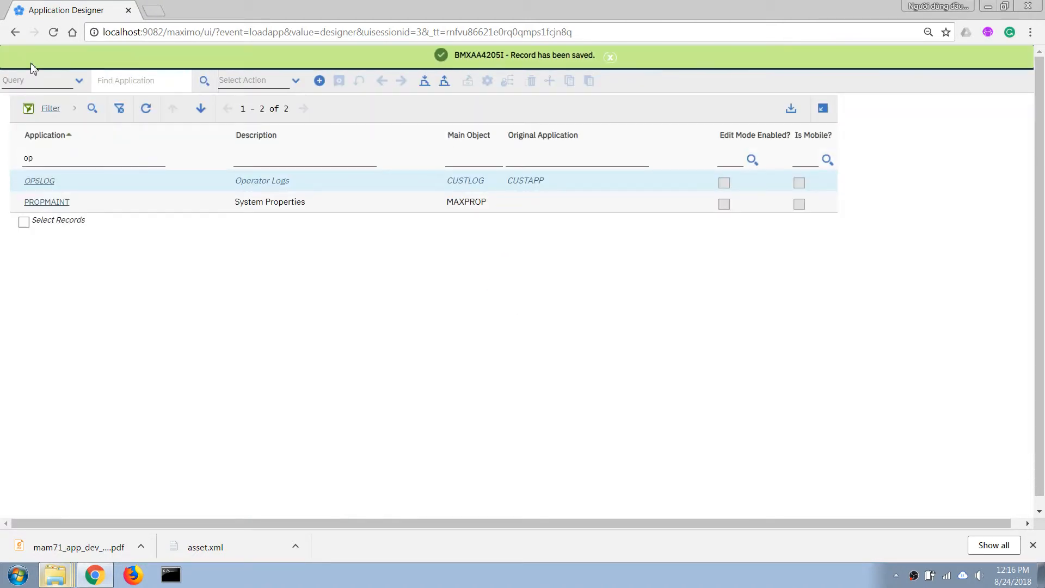
pyautogui.click(42, 55)
pyautogui.moveTo(71, 112)
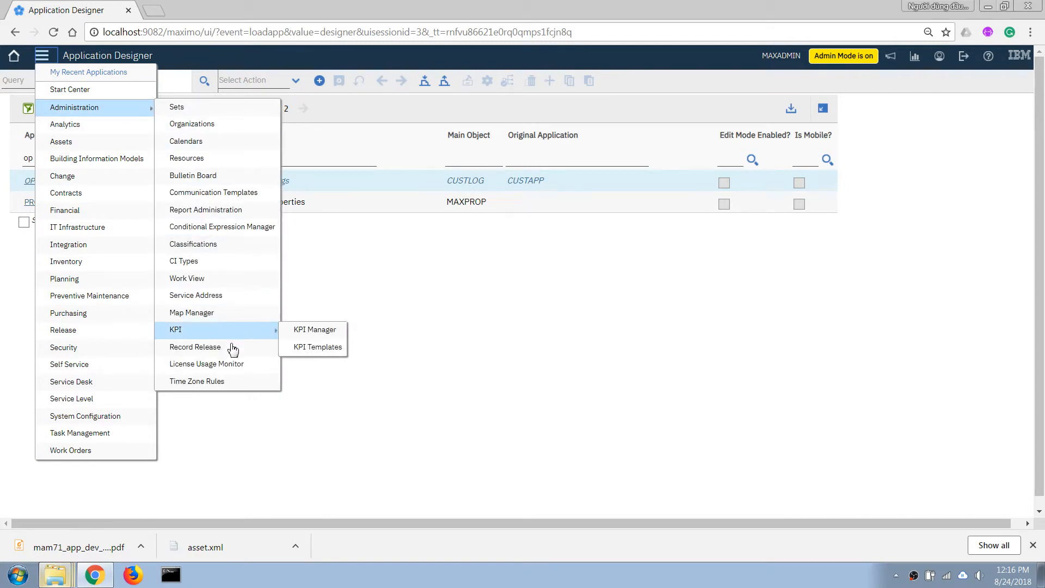
pyautogui.moveTo(87, 142)
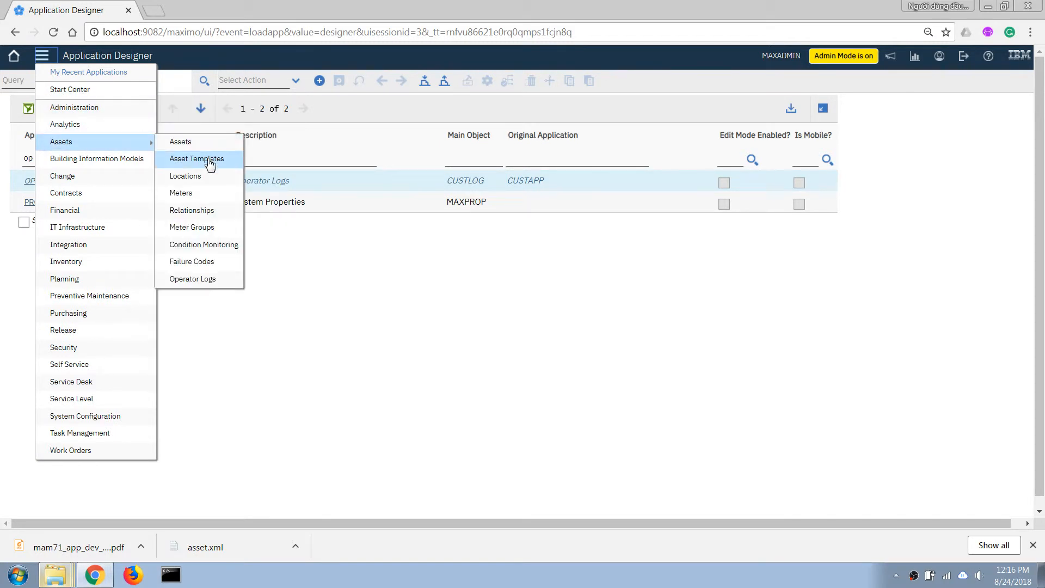
pyautogui.click(206, 280)
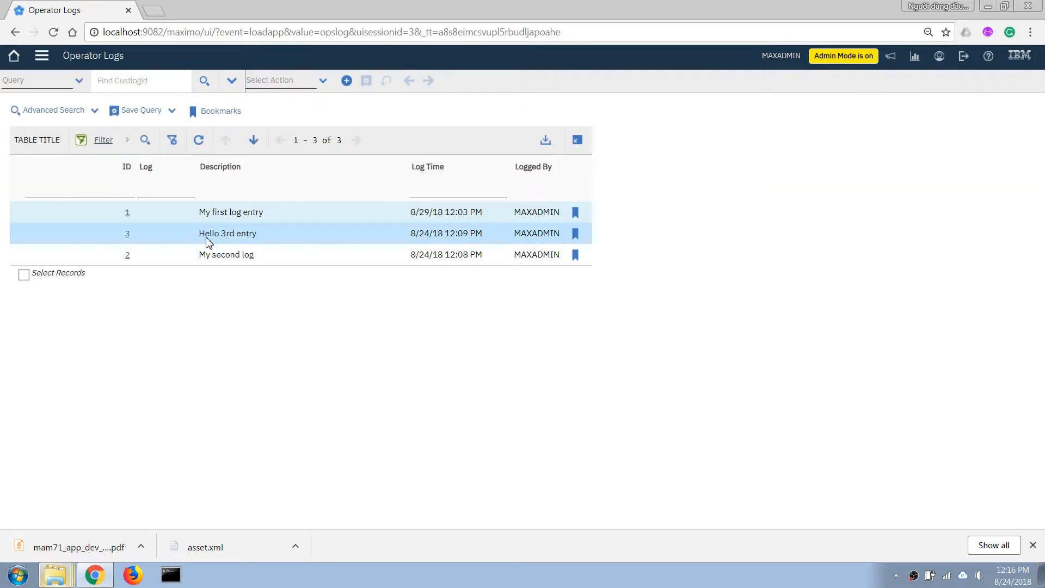
pyautogui.click(347, 81)
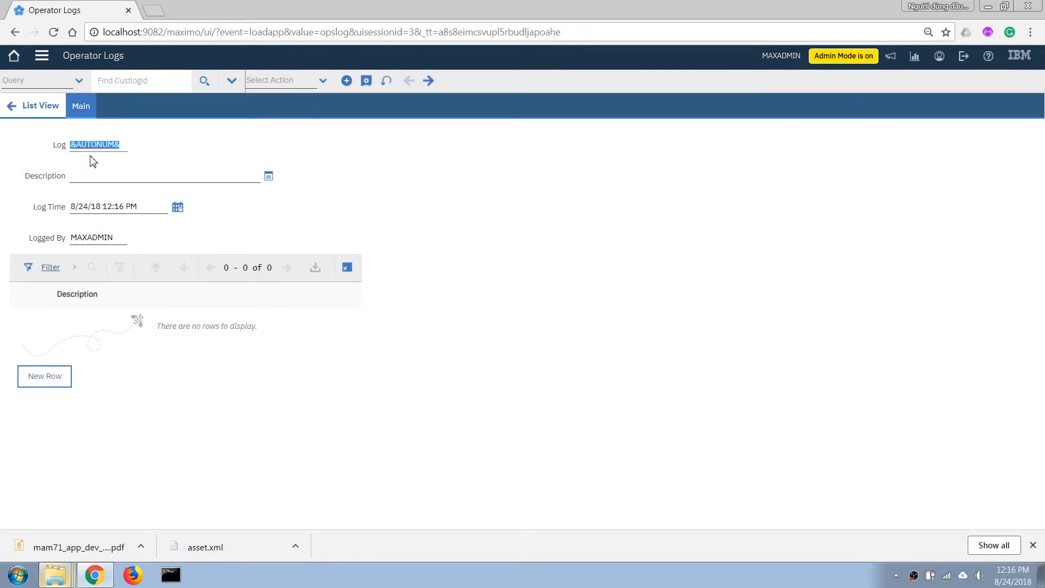
# Leave the new log record without saving it and switch to the Database Configuration application
pyautogui.click(95, 176)
pyautogui.click(89, 141)
pyautogui.click(98, 179)
pyautogui.click(42, 55)
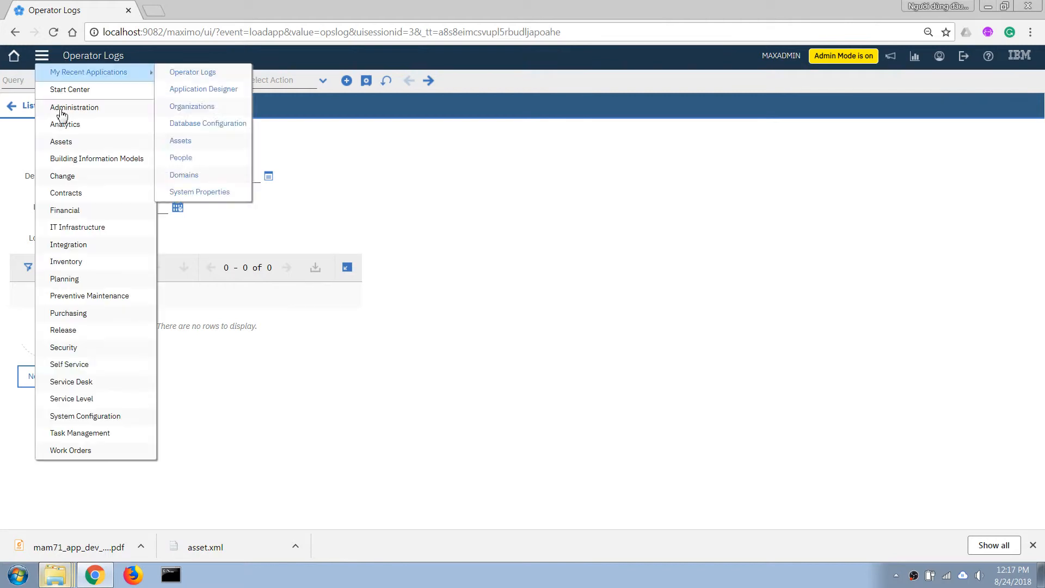
pyautogui.moveTo(109, 416)
pyautogui.moveTo(163, 417)
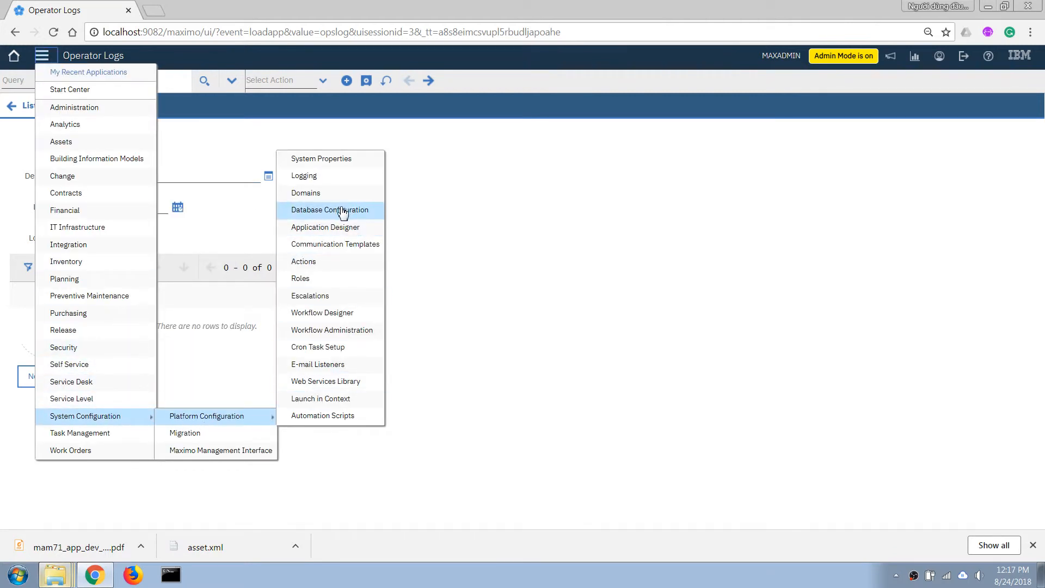
pyautogui.click(320, 212)
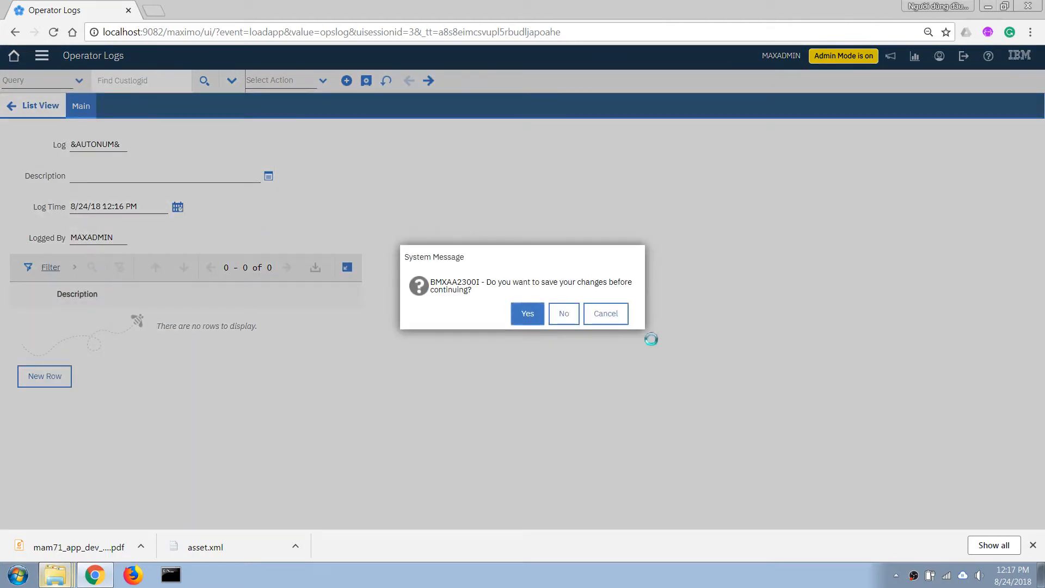
pyautogui.click(562, 315)
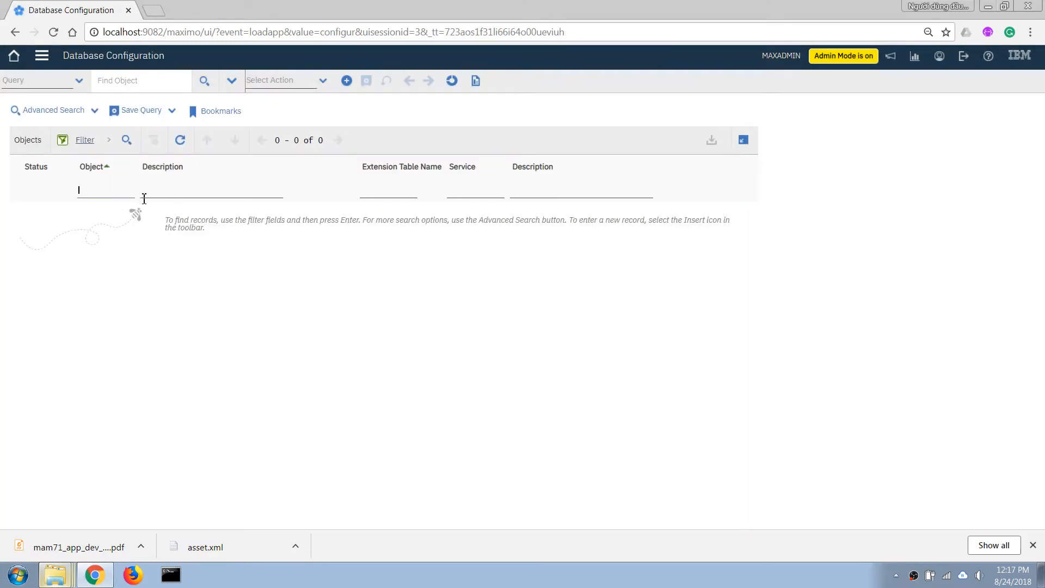
# Search the web in a new browser tab for "autonum maximo default"
pyautogui.click(154, 11)
pyautogui.write('aut')
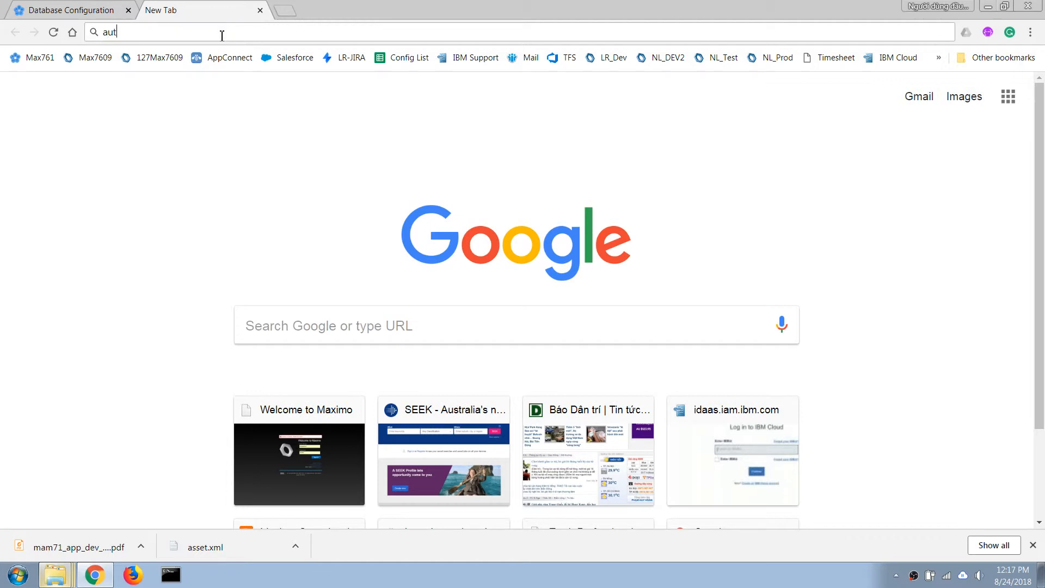
pyautogui.write('onum')
pyautogui.press('Return')
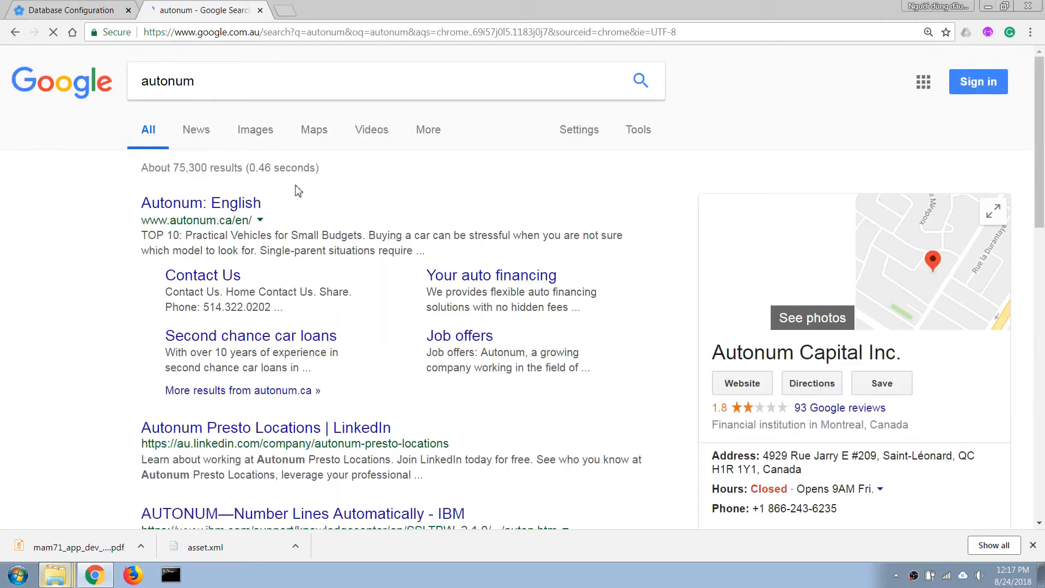
pyautogui.click(256, 91)
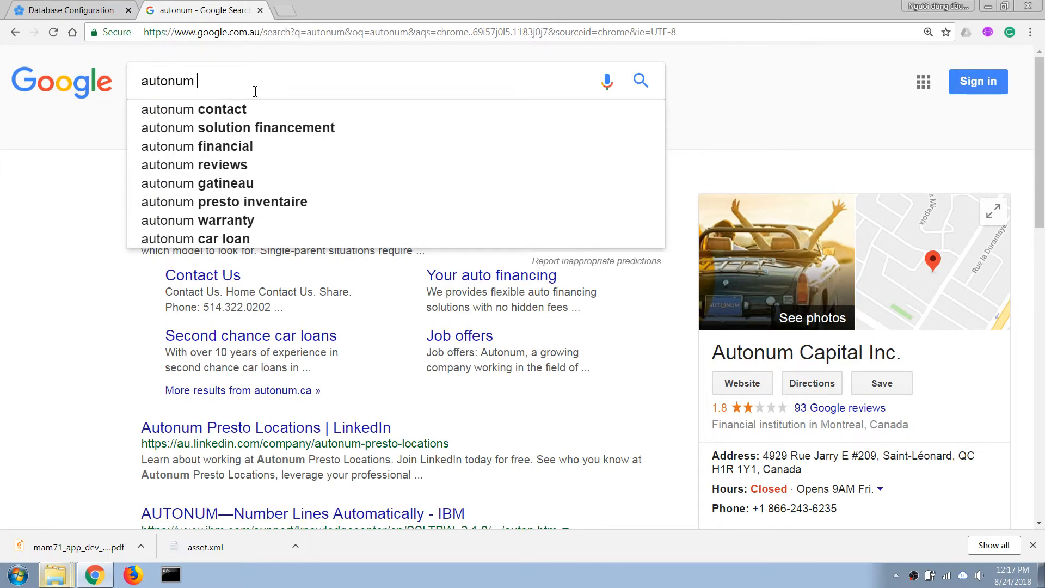
pyautogui.write('maximo def')
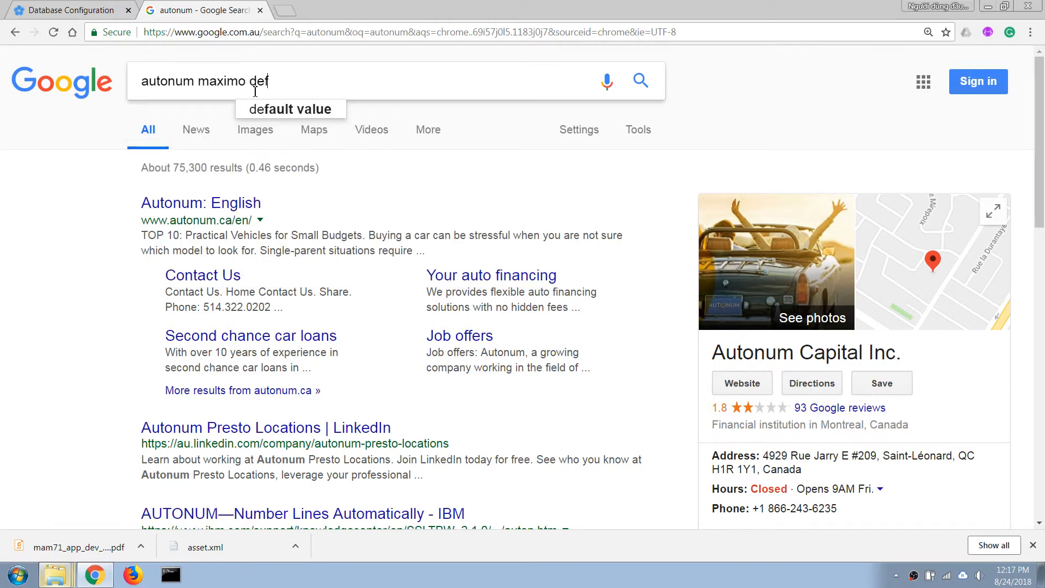
pyautogui.write('ault')
pyautogui.press('Return')
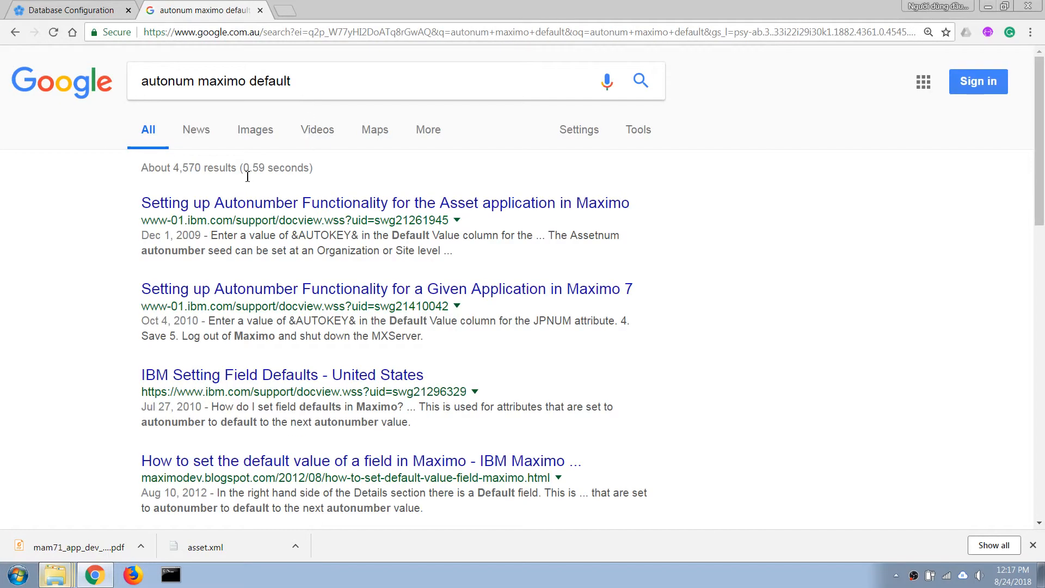
# Open the IBM technote on autonumber setup for the Asset application and copy the default value &AUTOKEY& from it
pyautogui.click(253, 203)
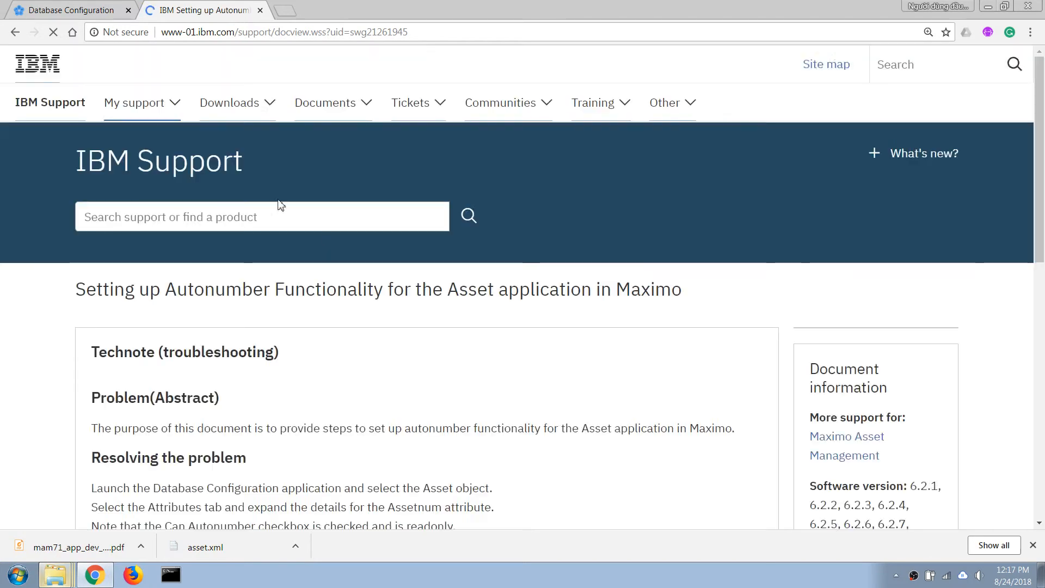
pyautogui.scroll(-4, 342, 408)
pyautogui.scroll(-1, 175, 271)
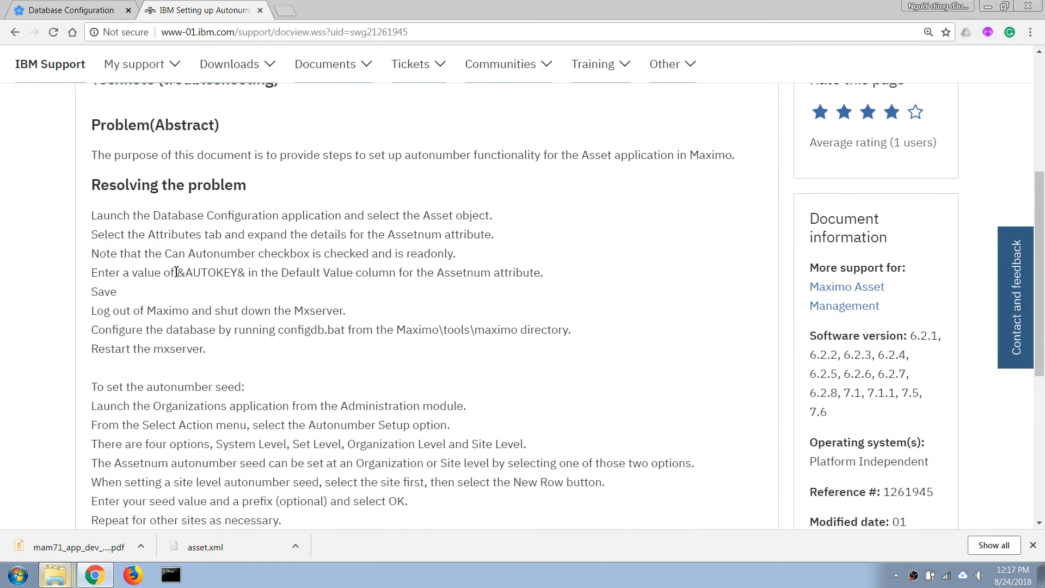
pyautogui.moveTo(177, 274); pyautogui.dragTo(254, 278)
pyautogui.hotkey('ctrl', 'c')
# Back in Database Configuration, filter the objects by "log", open CUSTLOG, and expand the details of its LOGNUM attribute
pyautogui.click(82, 7)
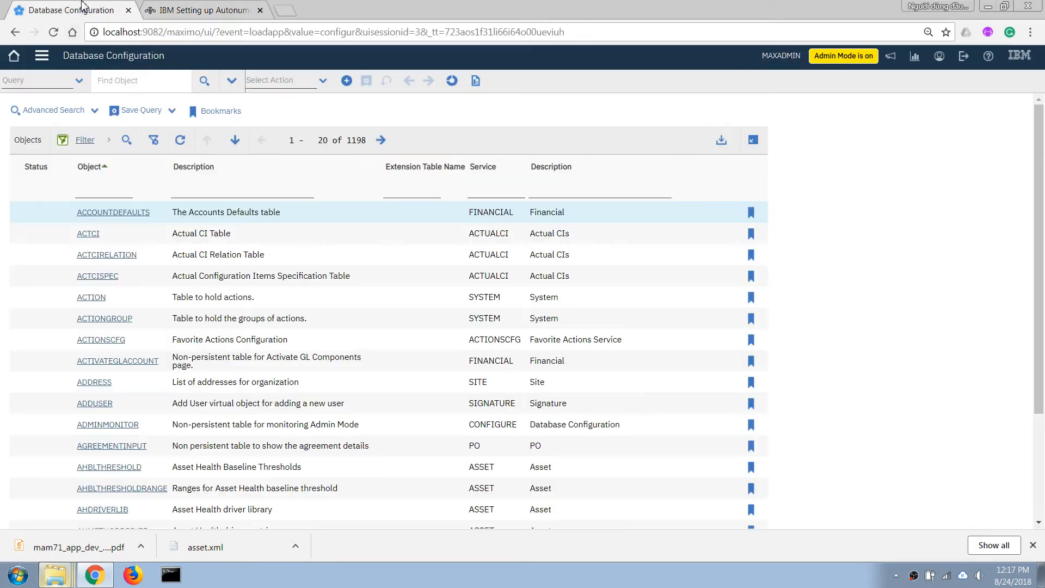
pyautogui.click(42, 55)
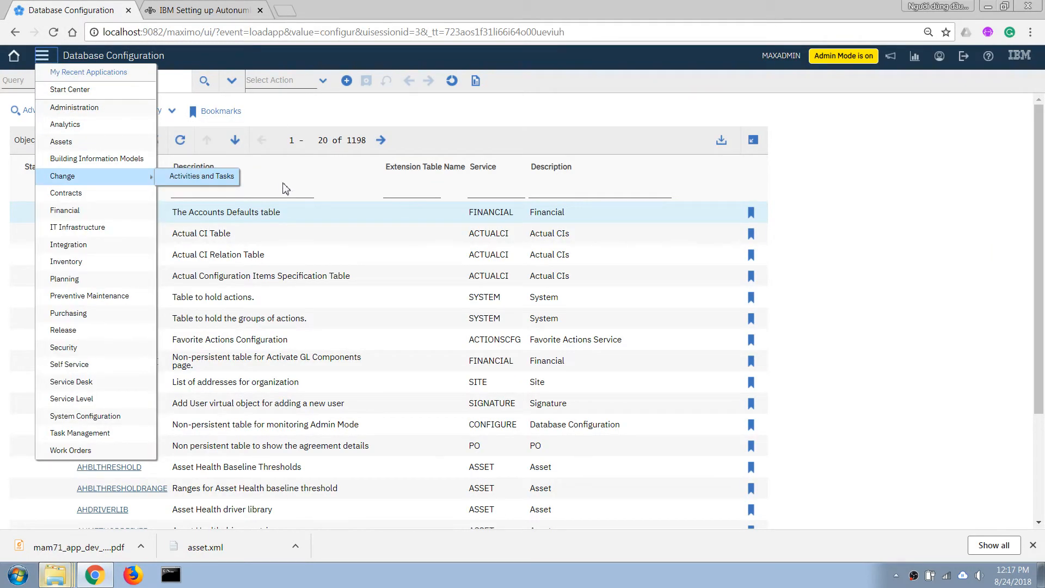
pyautogui.click(87, 193)
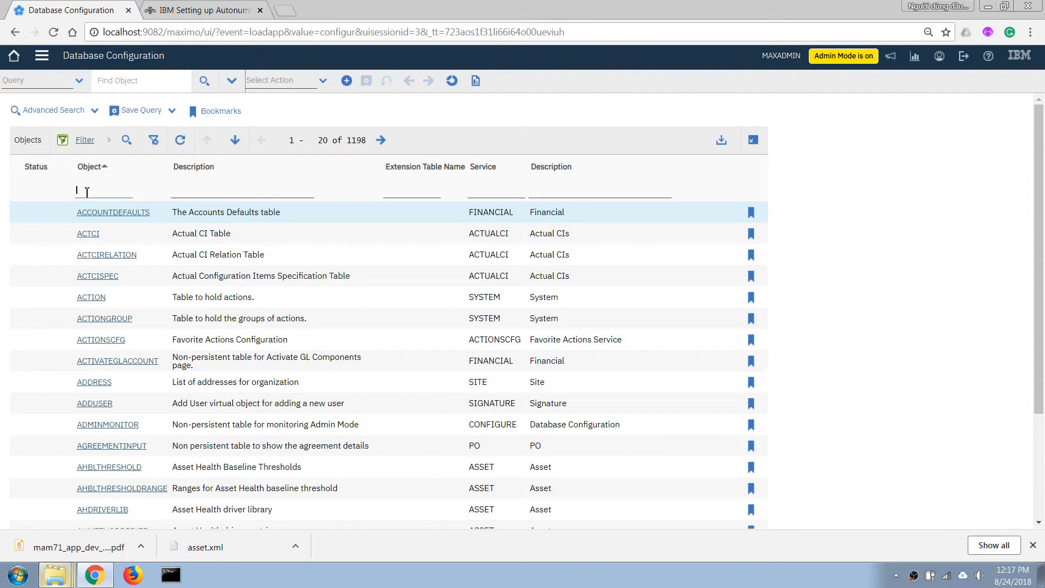
pyautogui.write('log')
pyautogui.press('Return')
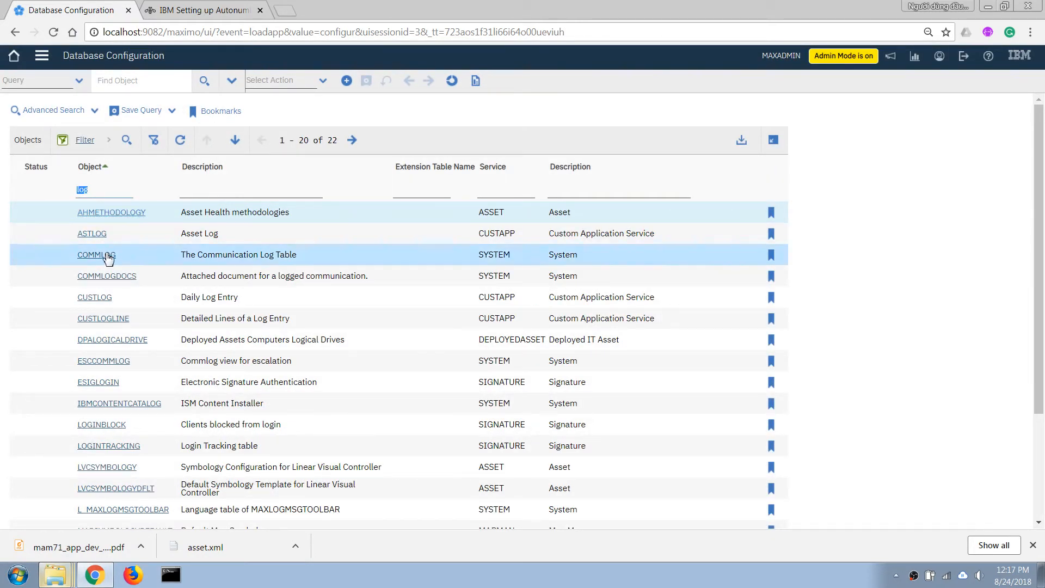
pyautogui.click(98, 298)
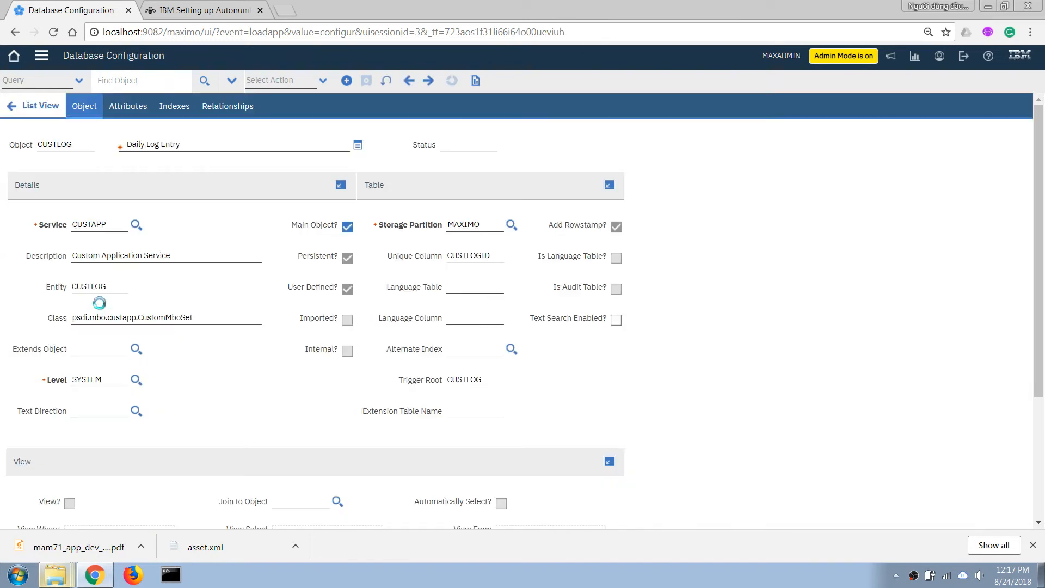
pyautogui.click(128, 106)
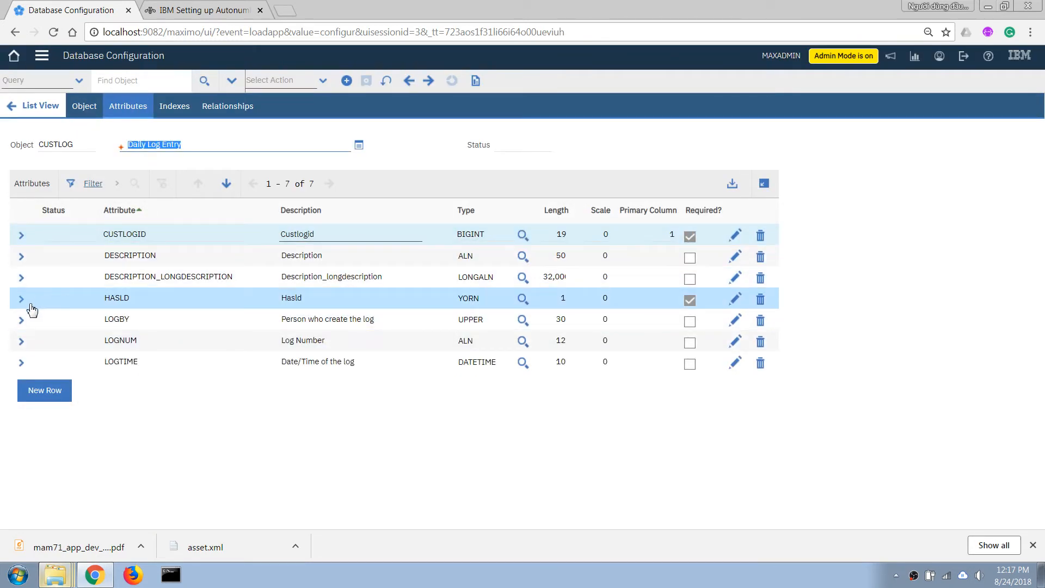
pyautogui.click(21, 341)
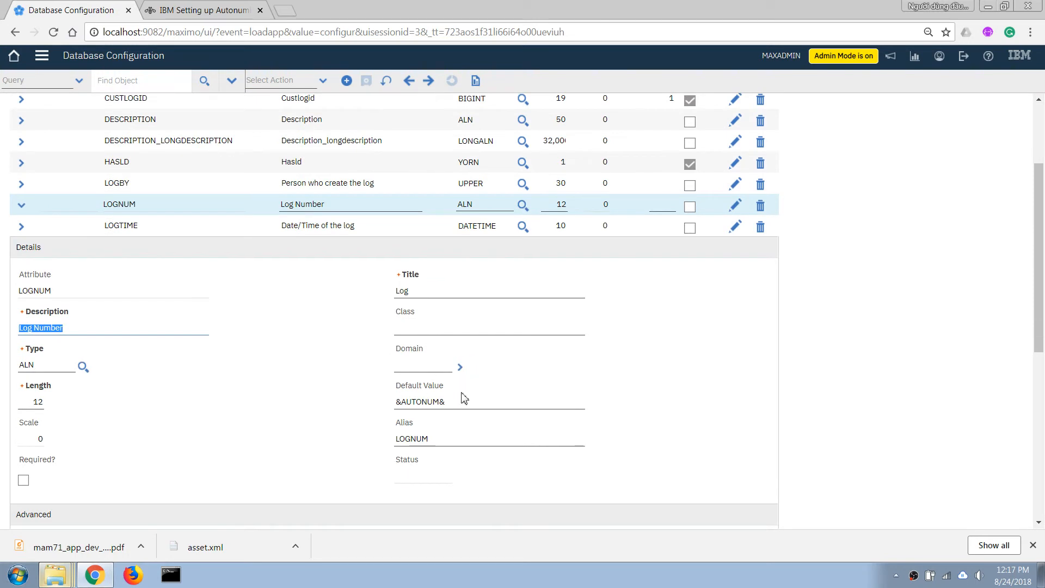
# Set the LOGNUM attribute's default value to &AUTOKEY& and save the CUSTLOG object
pyautogui.click(464, 402)
pyautogui.hotkey('ctrl', 'v')
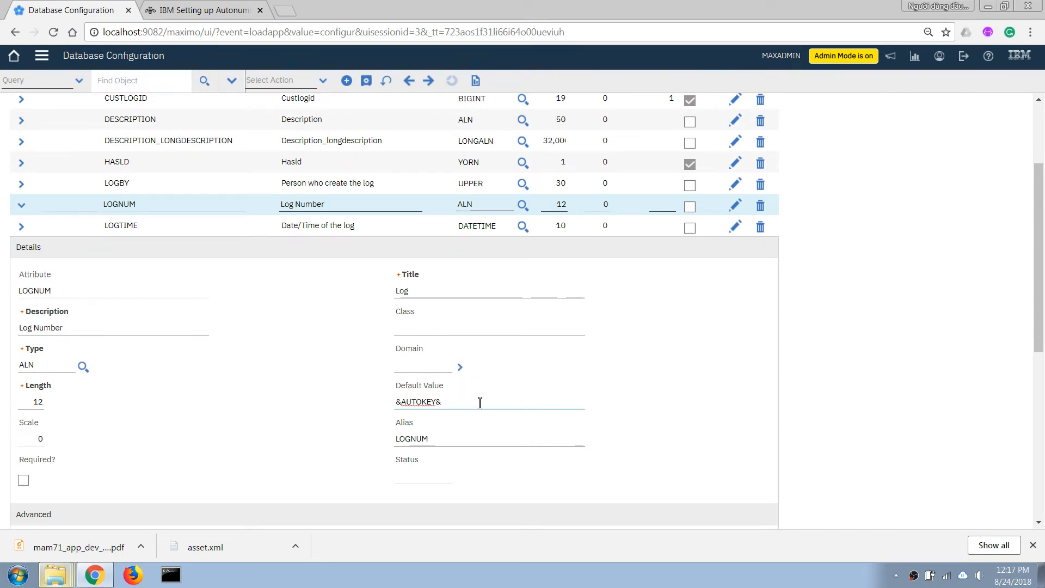
pyautogui.click(366, 81)
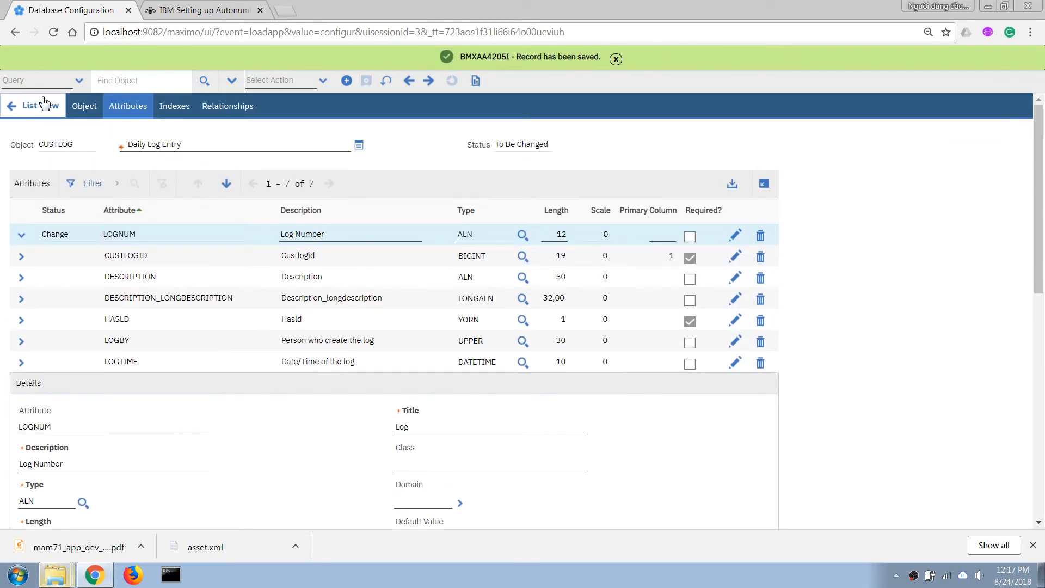
# Return to the object list and run the non-structural database configuration, refreshing its status until it completes, and close the dialog
pyautogui.click(28, 103)
pyautogui.click(282, 80)
pyautogui.click(301, 127)
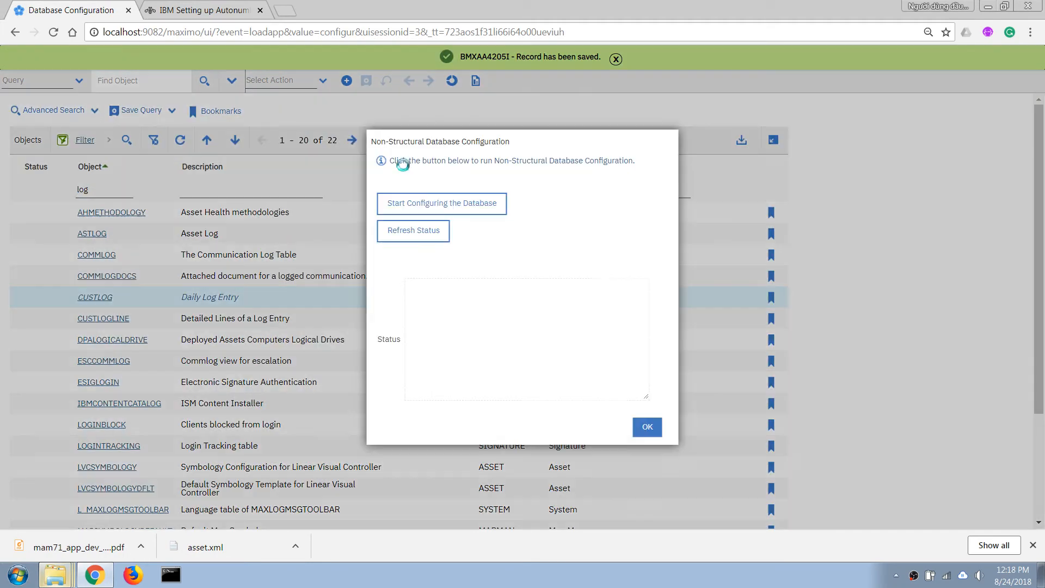
pyautogui.click(484, 201)
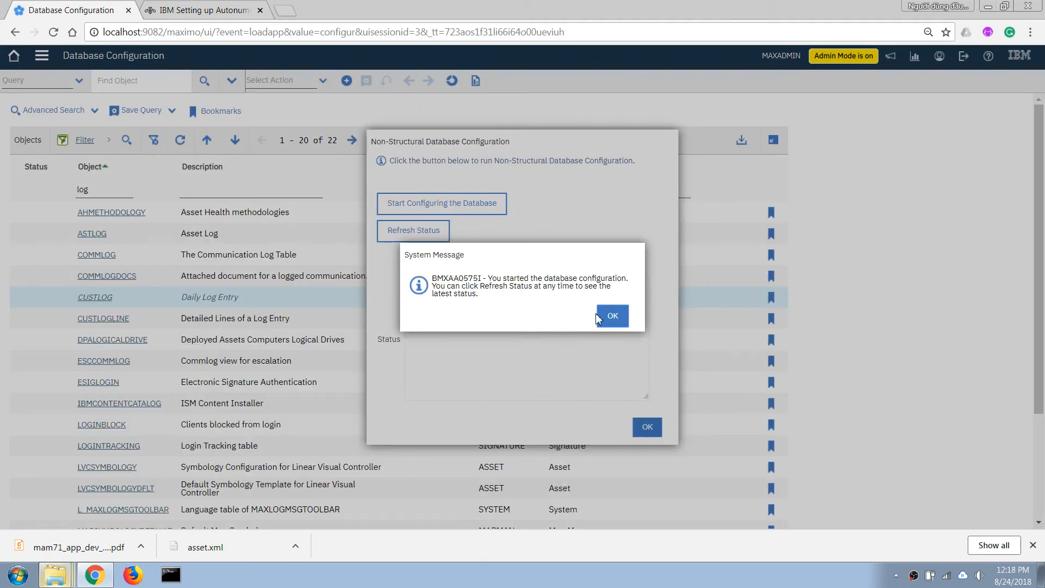
pyautogui.click(611, 316)
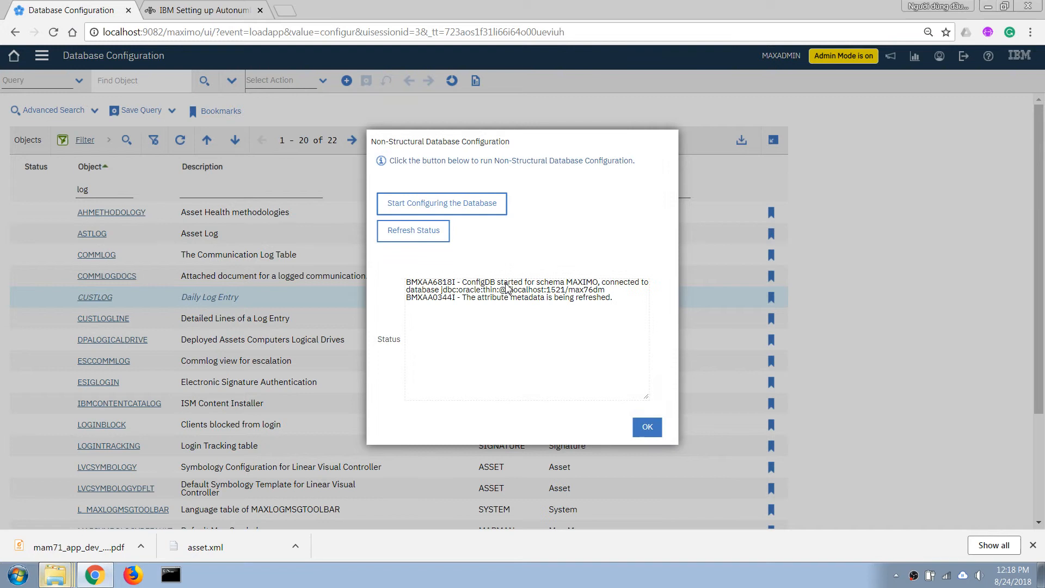
pyautogui.click(421, 240)
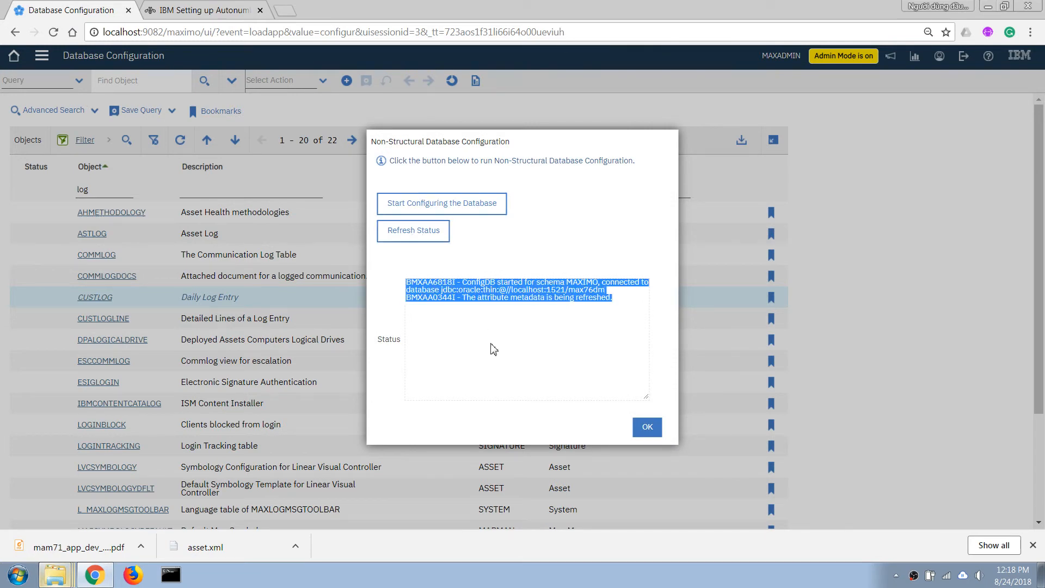
pyautogui.click(414, 233)
pyautogui.click(614, 316)
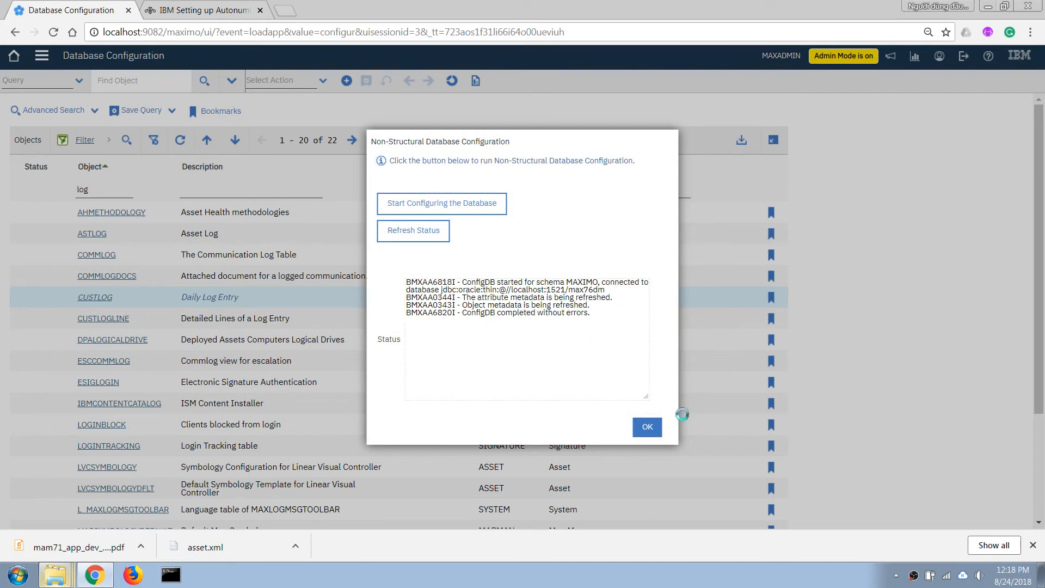
pyautogui.click(645, 428)
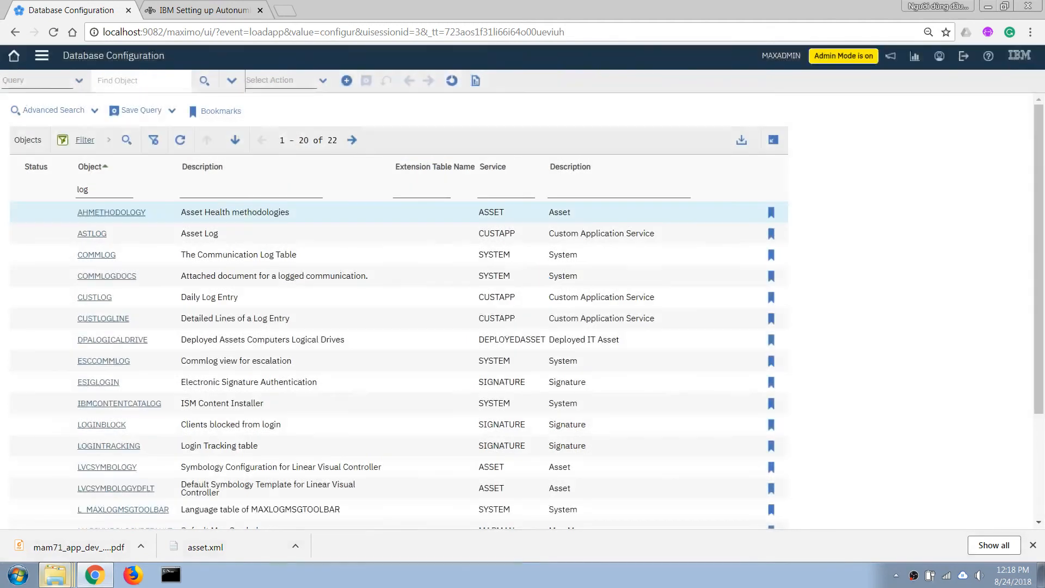
# Switch to the Operator Logs application and create a new log record
pyautogui.click(42, 57)
pyautogui.moveTo(131, 143)
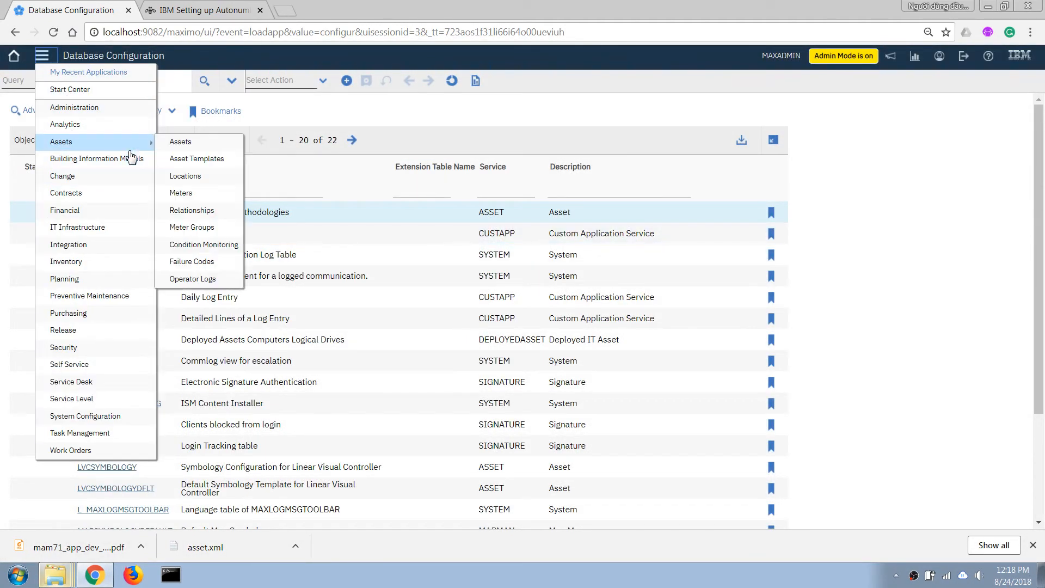
pyautogui.click(198, 278)
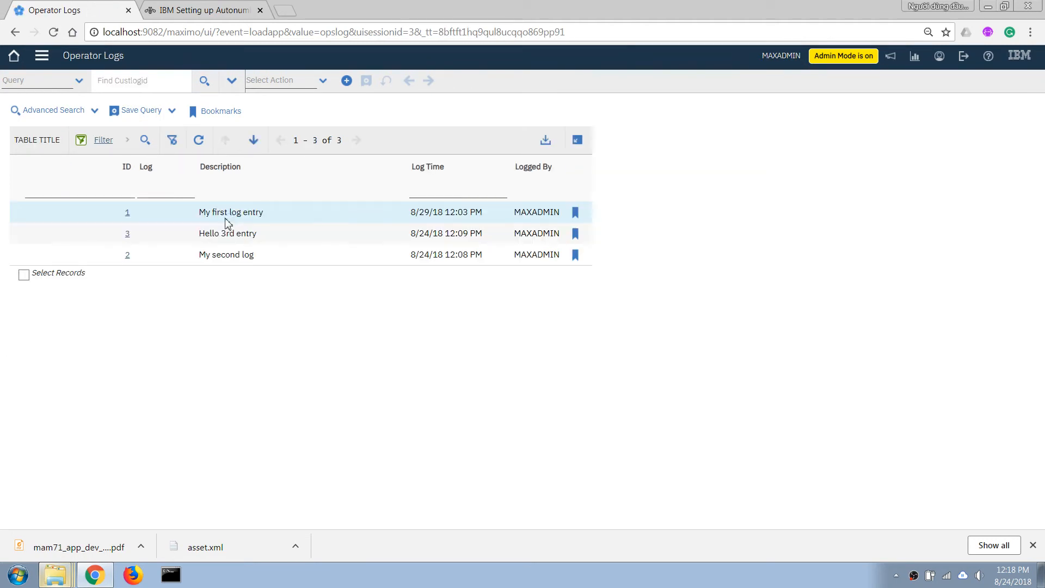
pyautogui.click(347, 81)
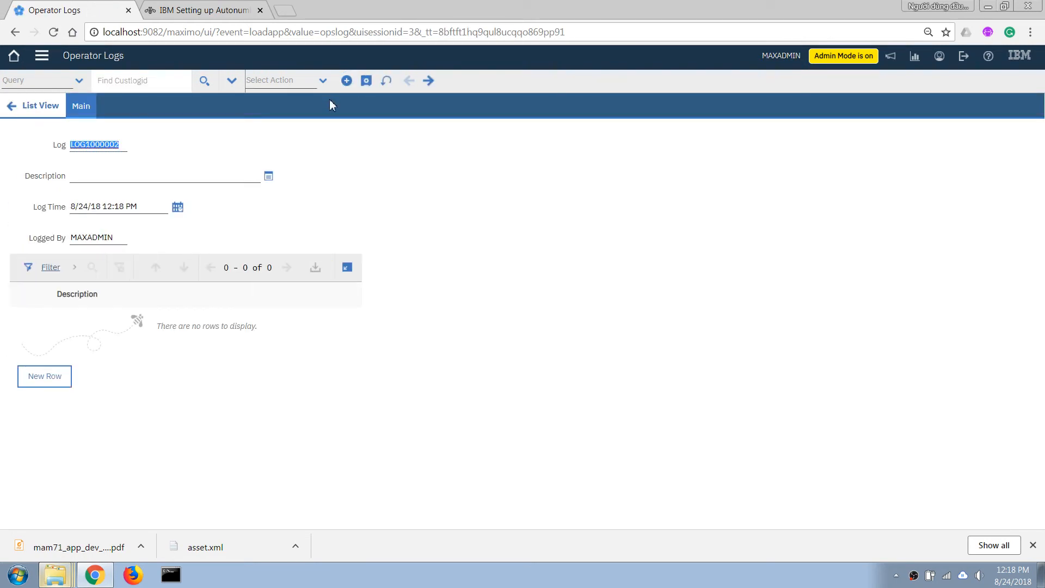
# Enter Test as the log record's description and save the record
pyautogui.click(91, 179)
pyautogui.write('t')
pyautogui.press('Tab')
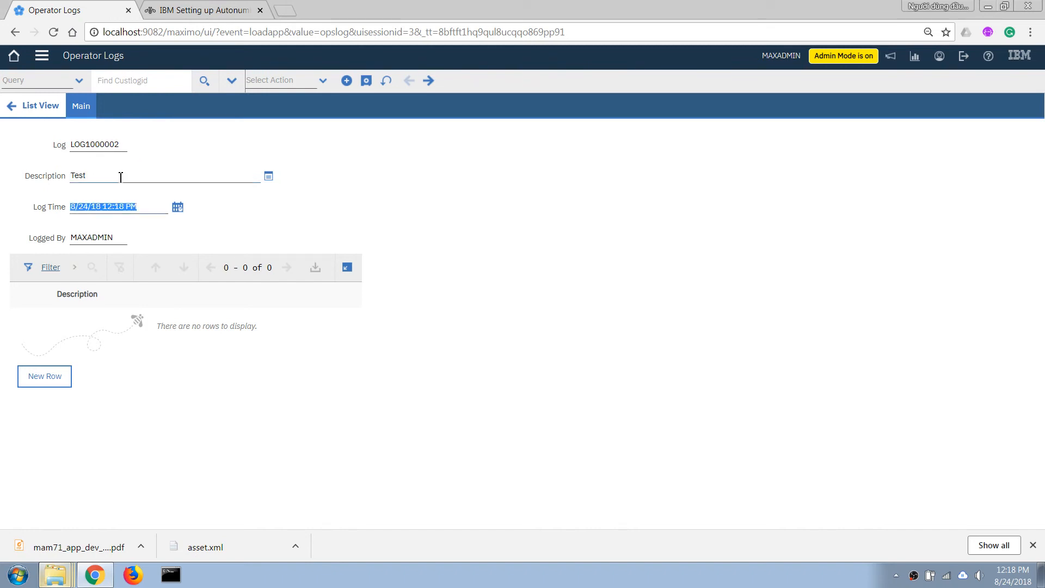
pyautogui.click(367, 81)
pyautogui.click(175, 174)
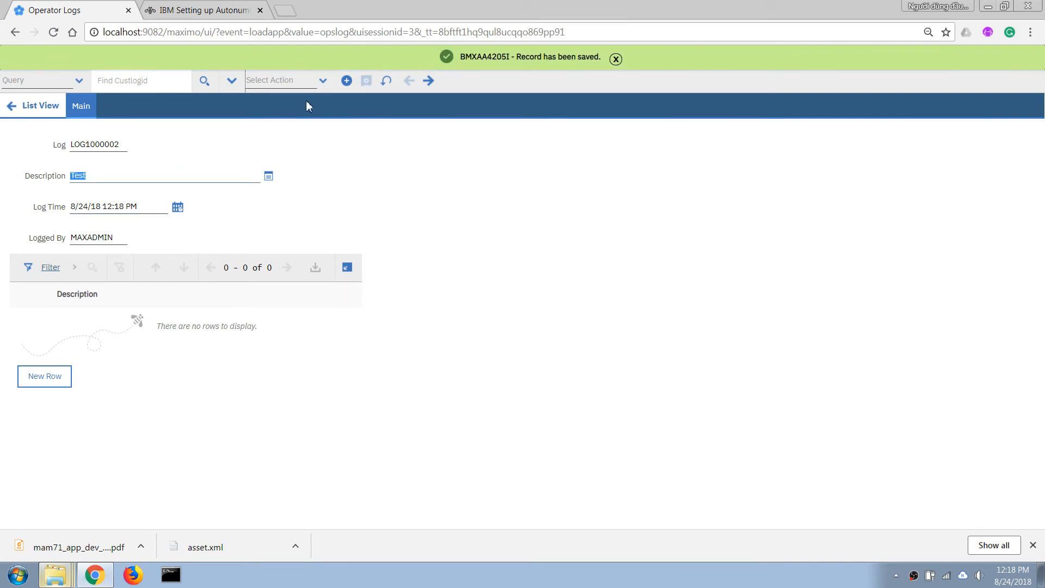
# Create and save another log record with the description fdfdfdfdfdf, and return to the list view
pyautogui.click(346, 81)
pyautogui.click(121, 179)
pyautogui.click(20, 105)
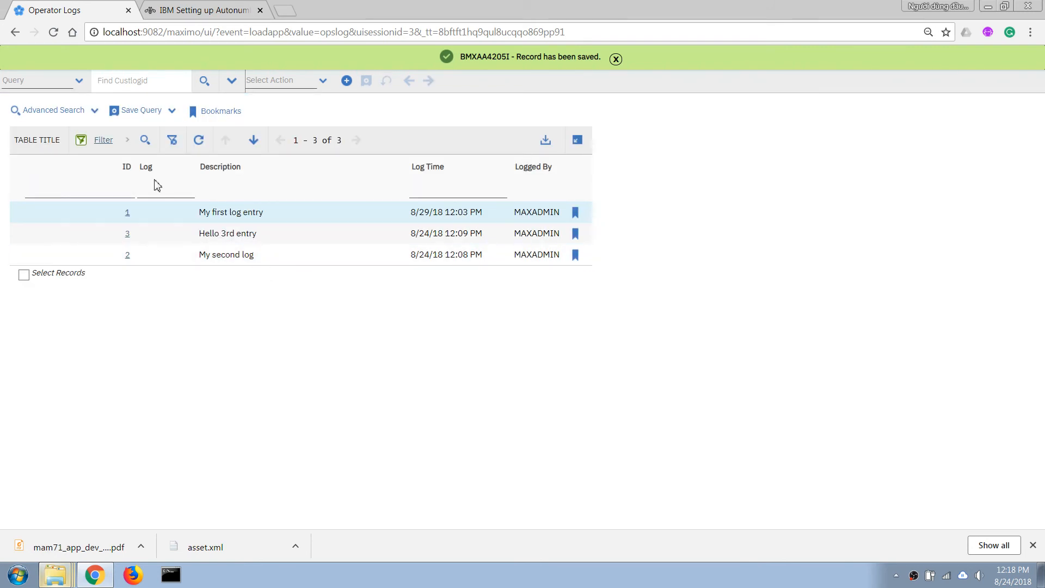
# Refresh the log list, try filtering the Log column by 02, and list all records again
pyautogui.press('Return')
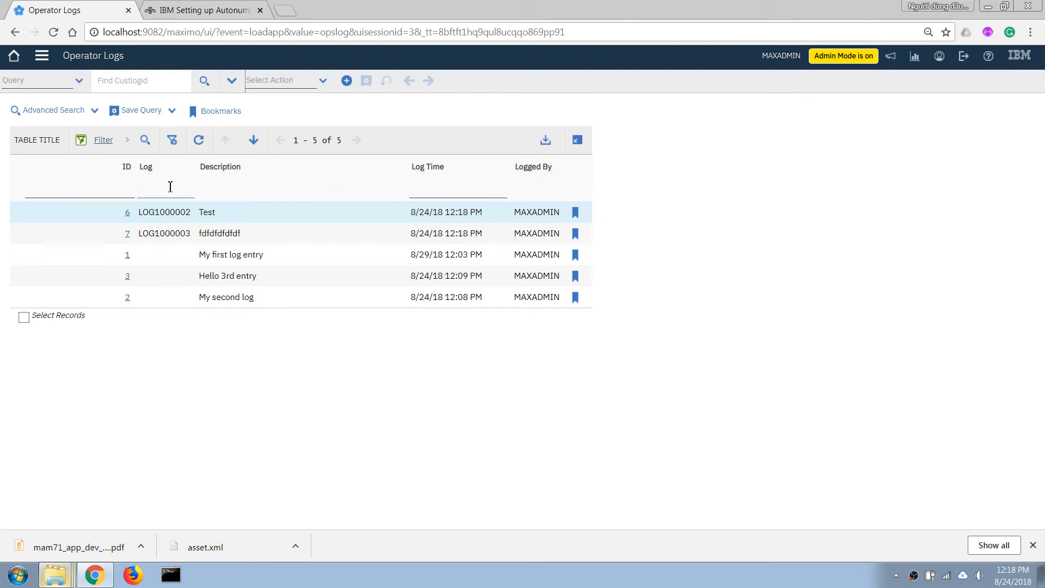
pyautogui.press('Return')
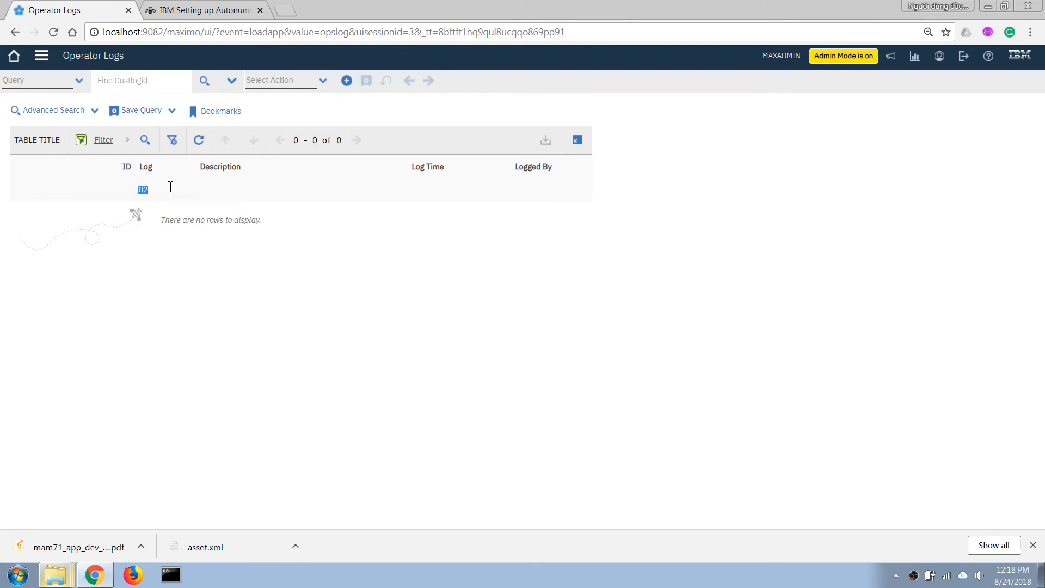
pyautogui.press('Return')
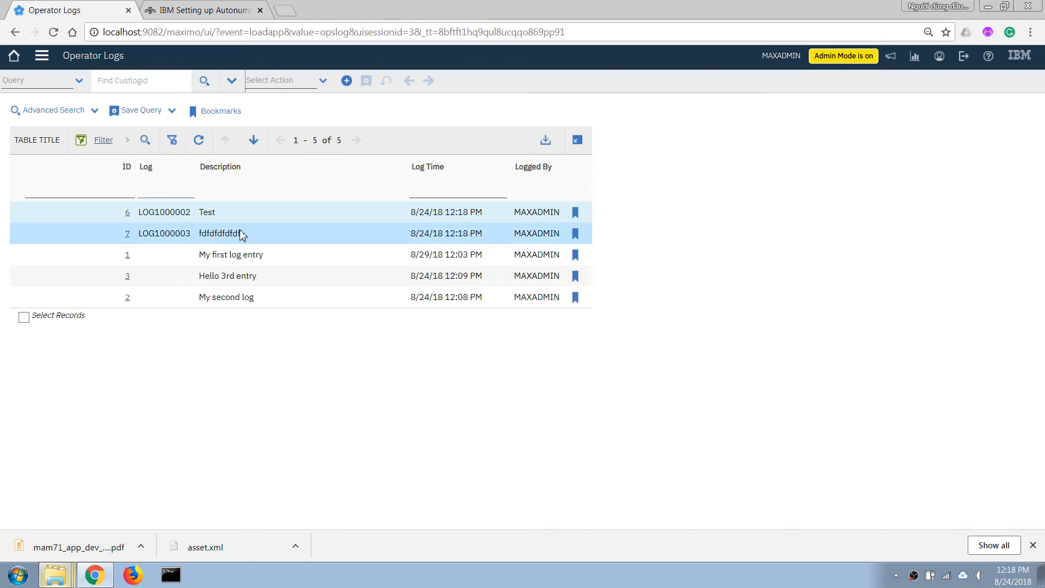